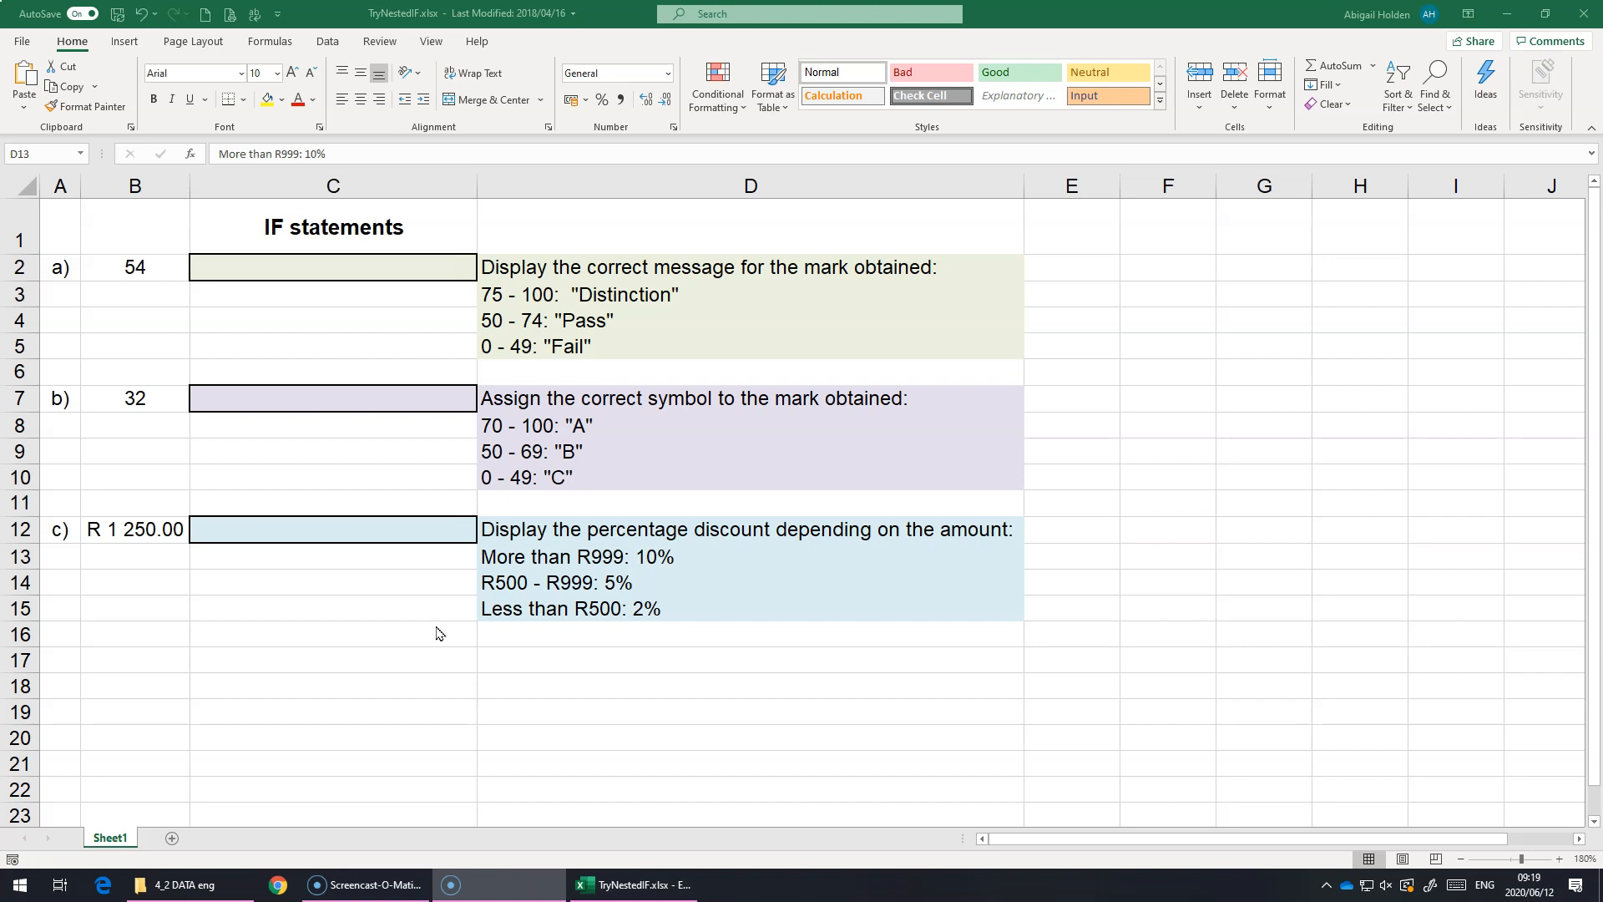
# Step: Start an IF formula in C2 that returns "Distinction" when the mark in B2 is >=75
pyautogui.click(258, 253)
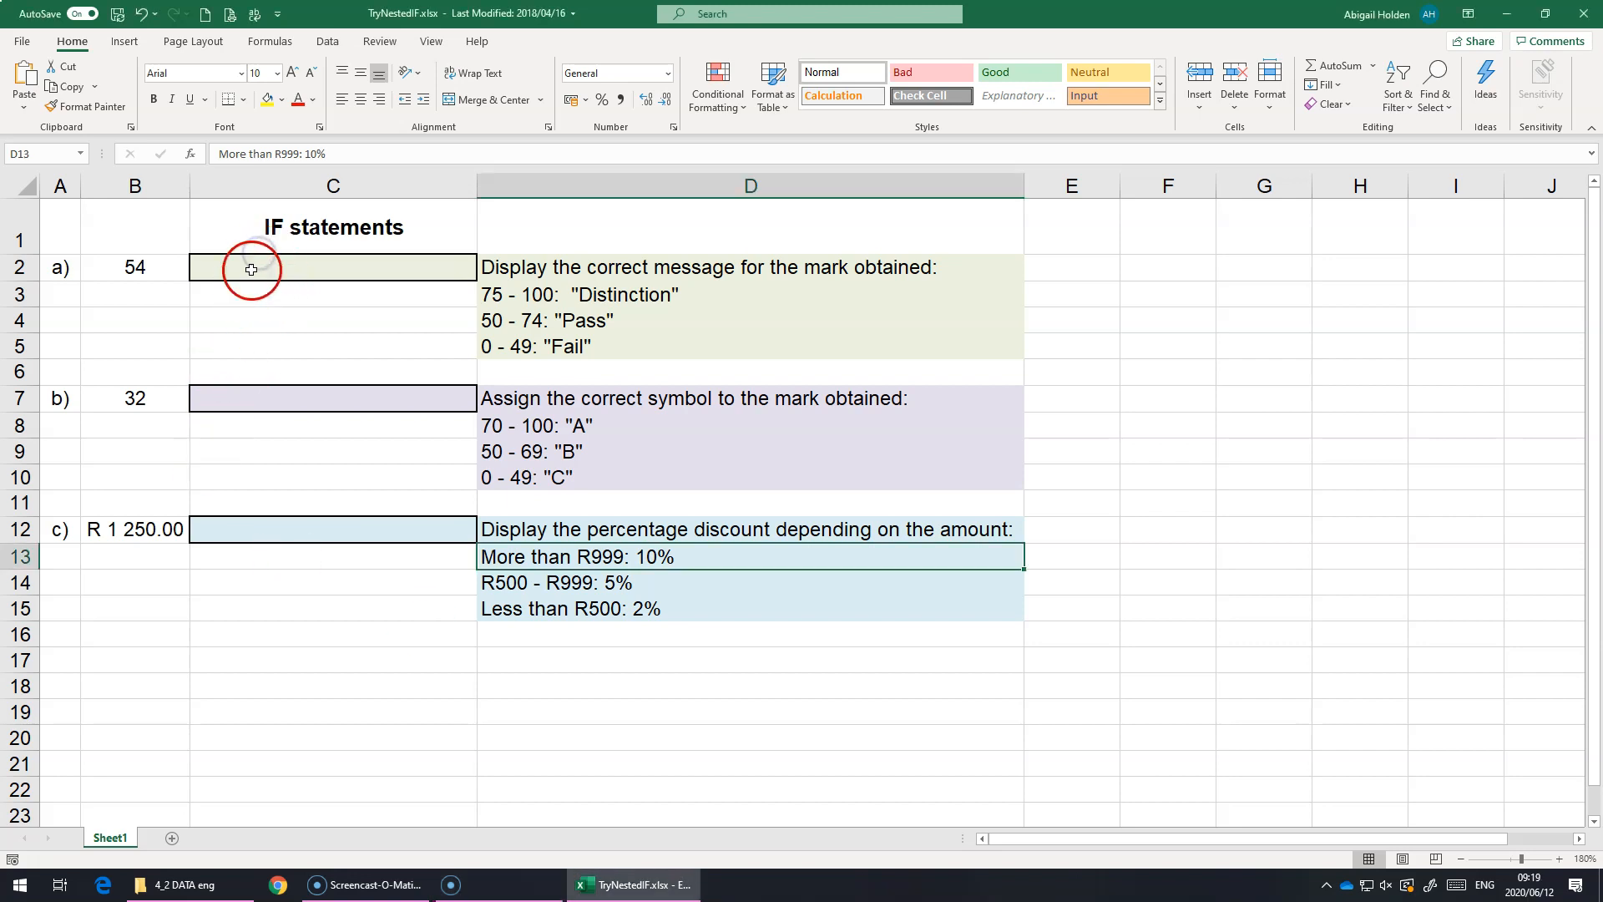
pyautogui.click(253, 268)
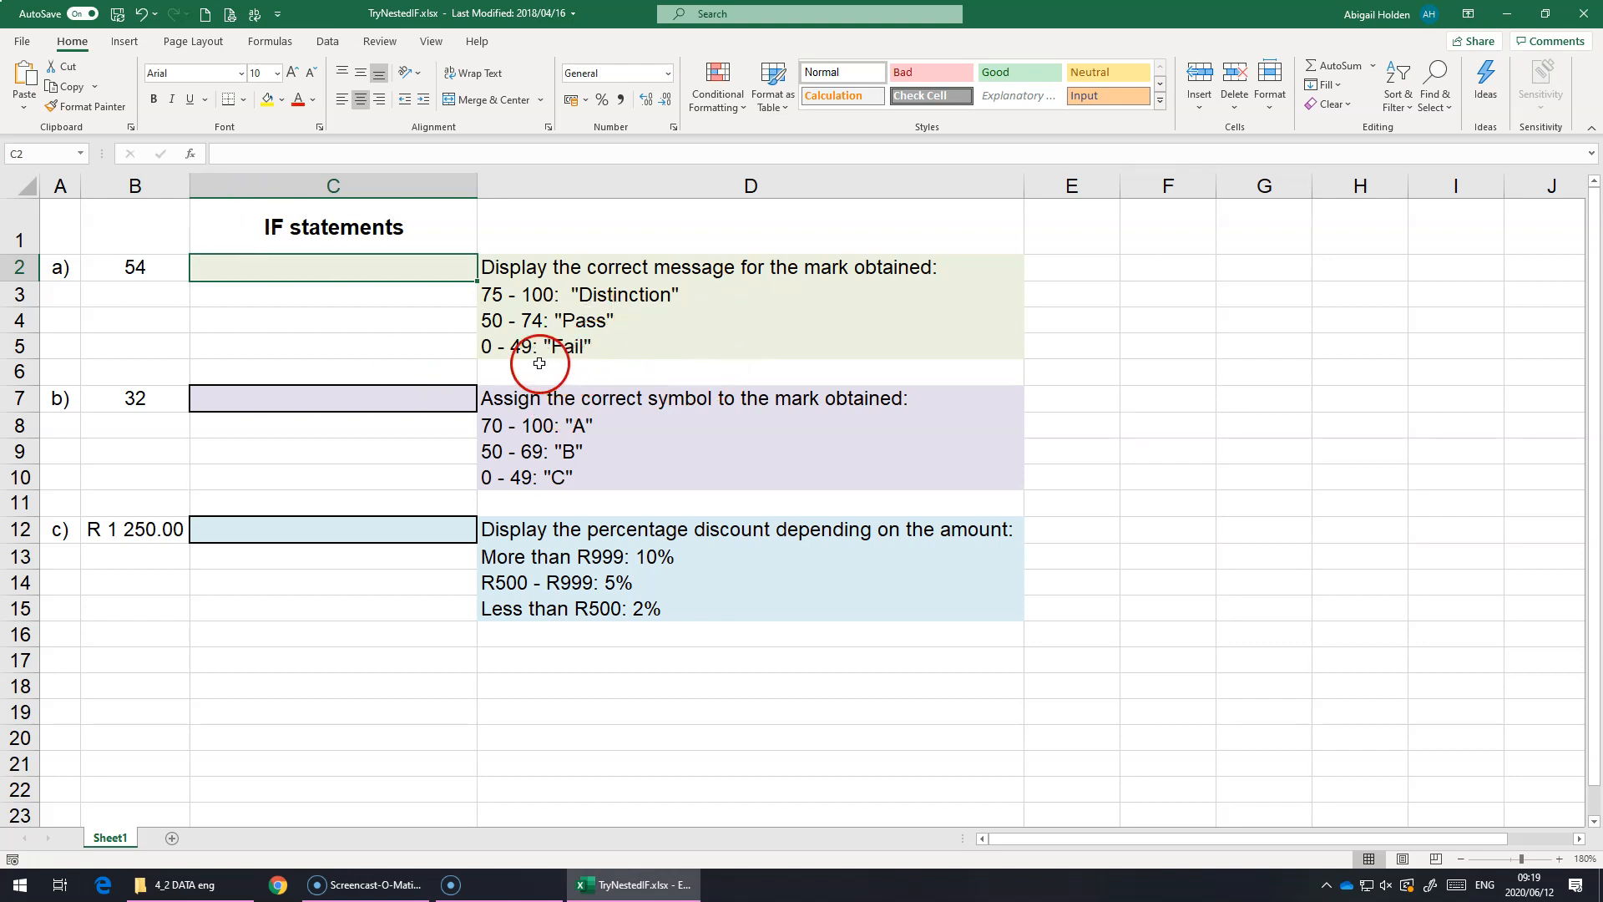
pyautogui.doubleClick(213, 272)
pyautogui.write('=if(')
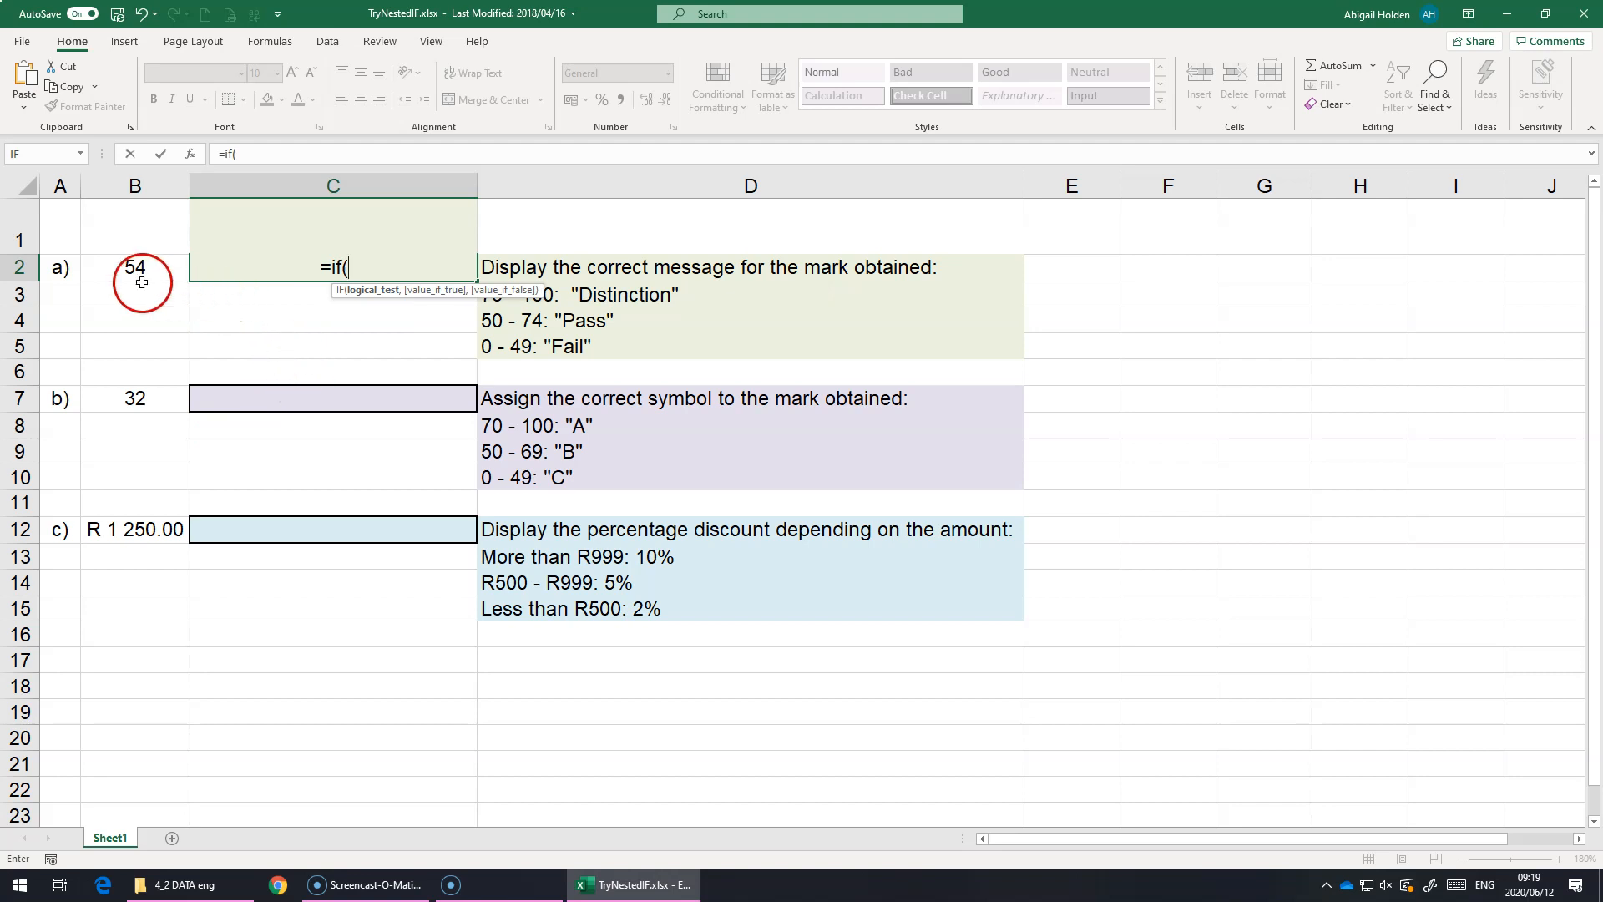
pyautogui.click(119, 267)
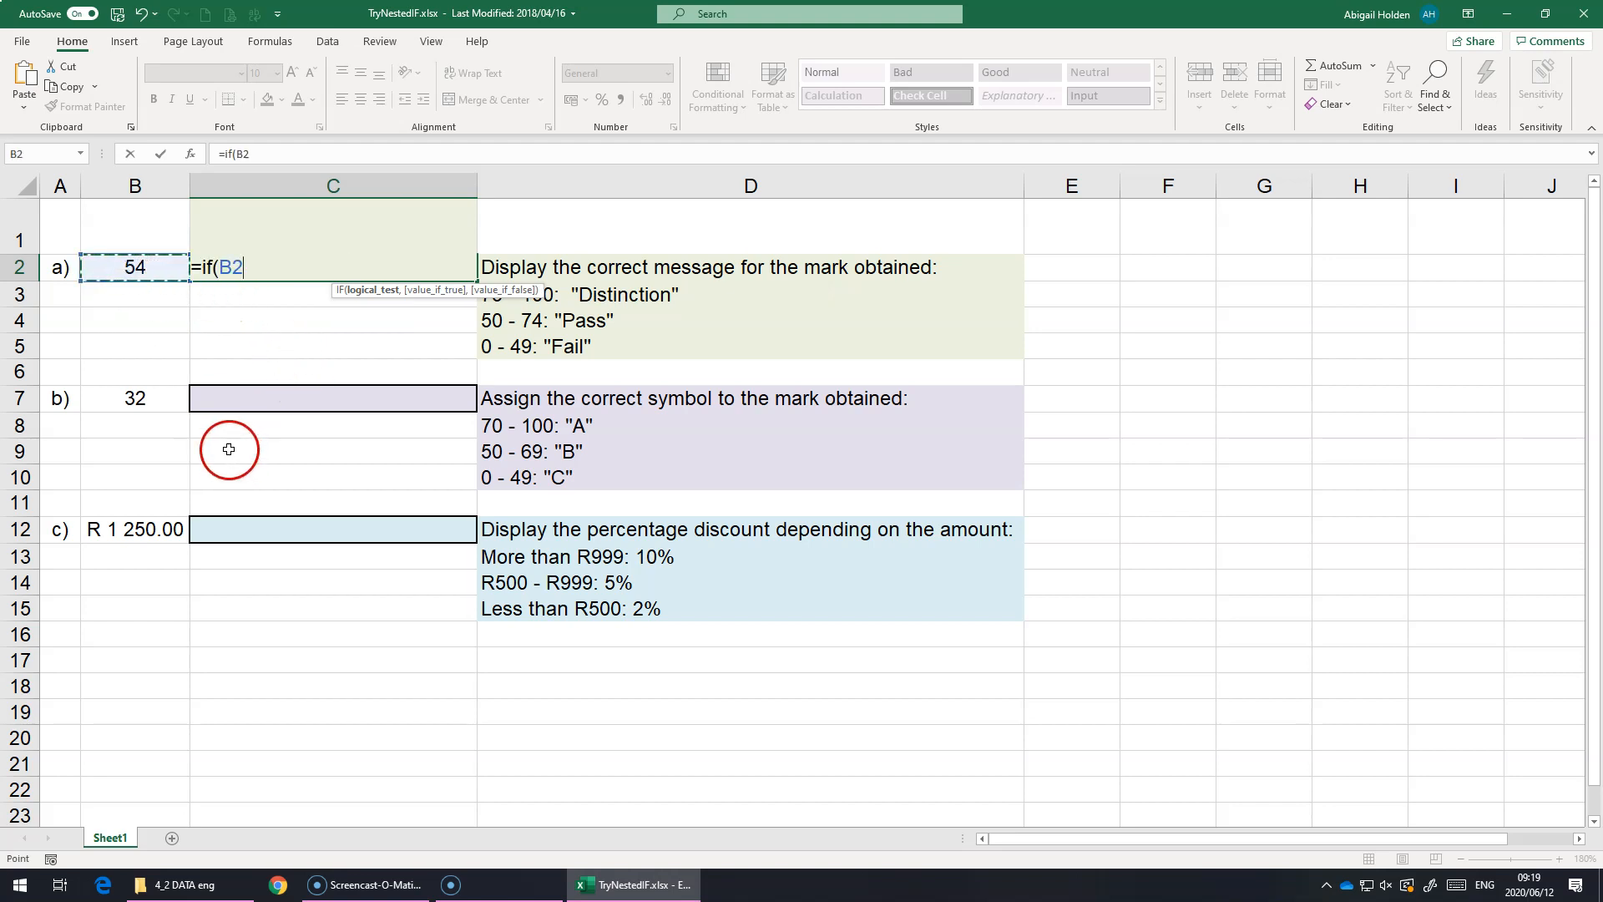
pyautogui.write('>')
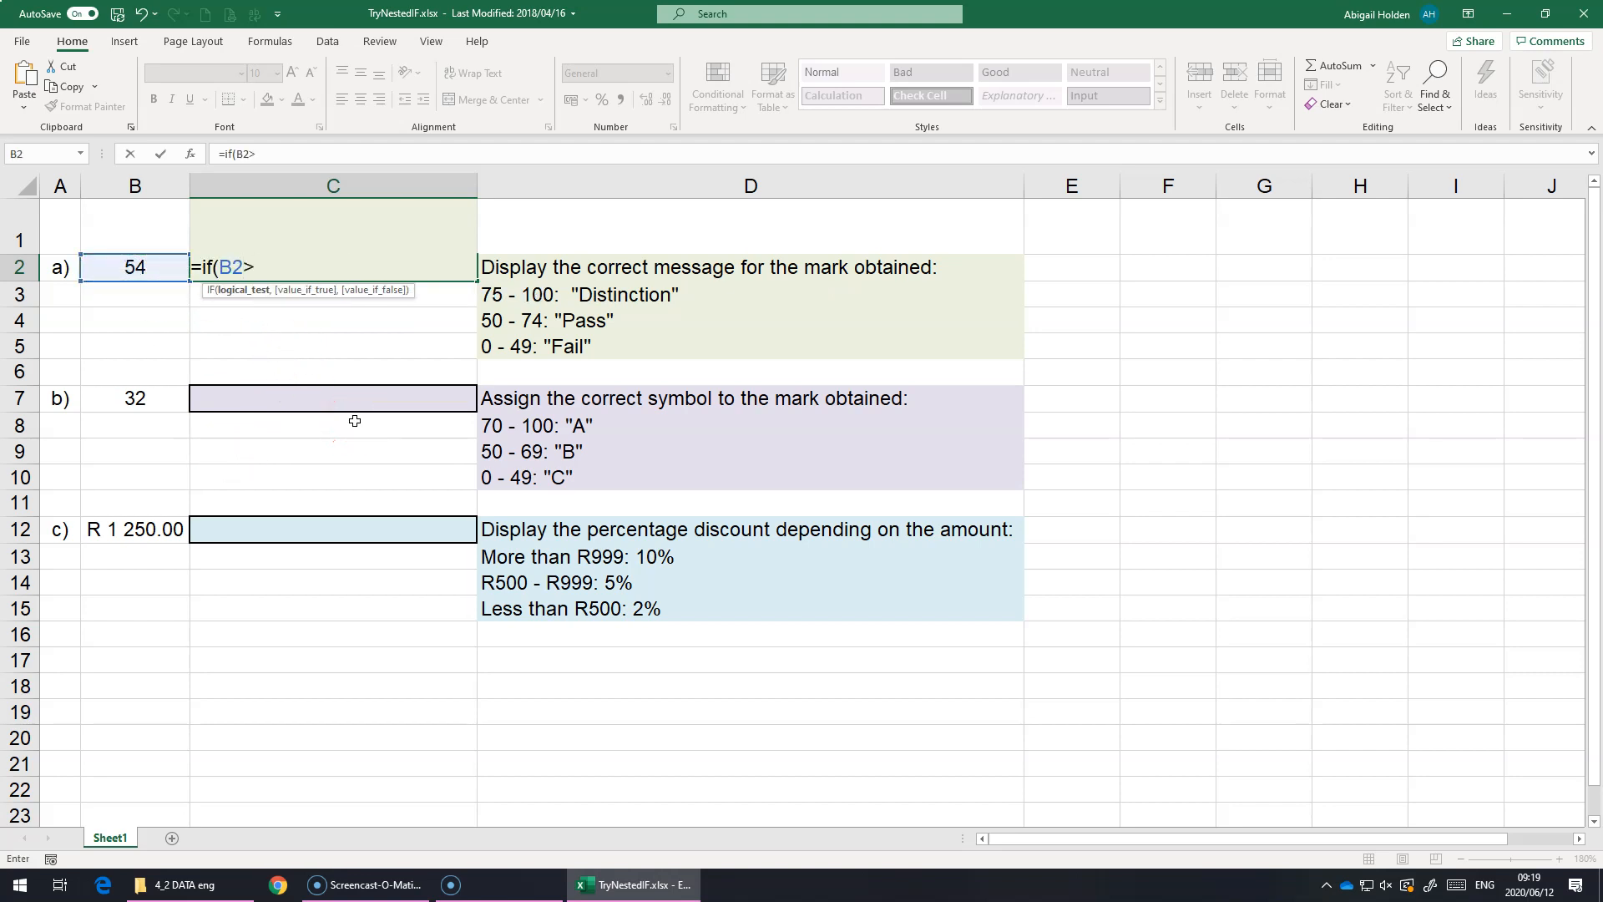
pyautogui.write('=75,"Distinc')
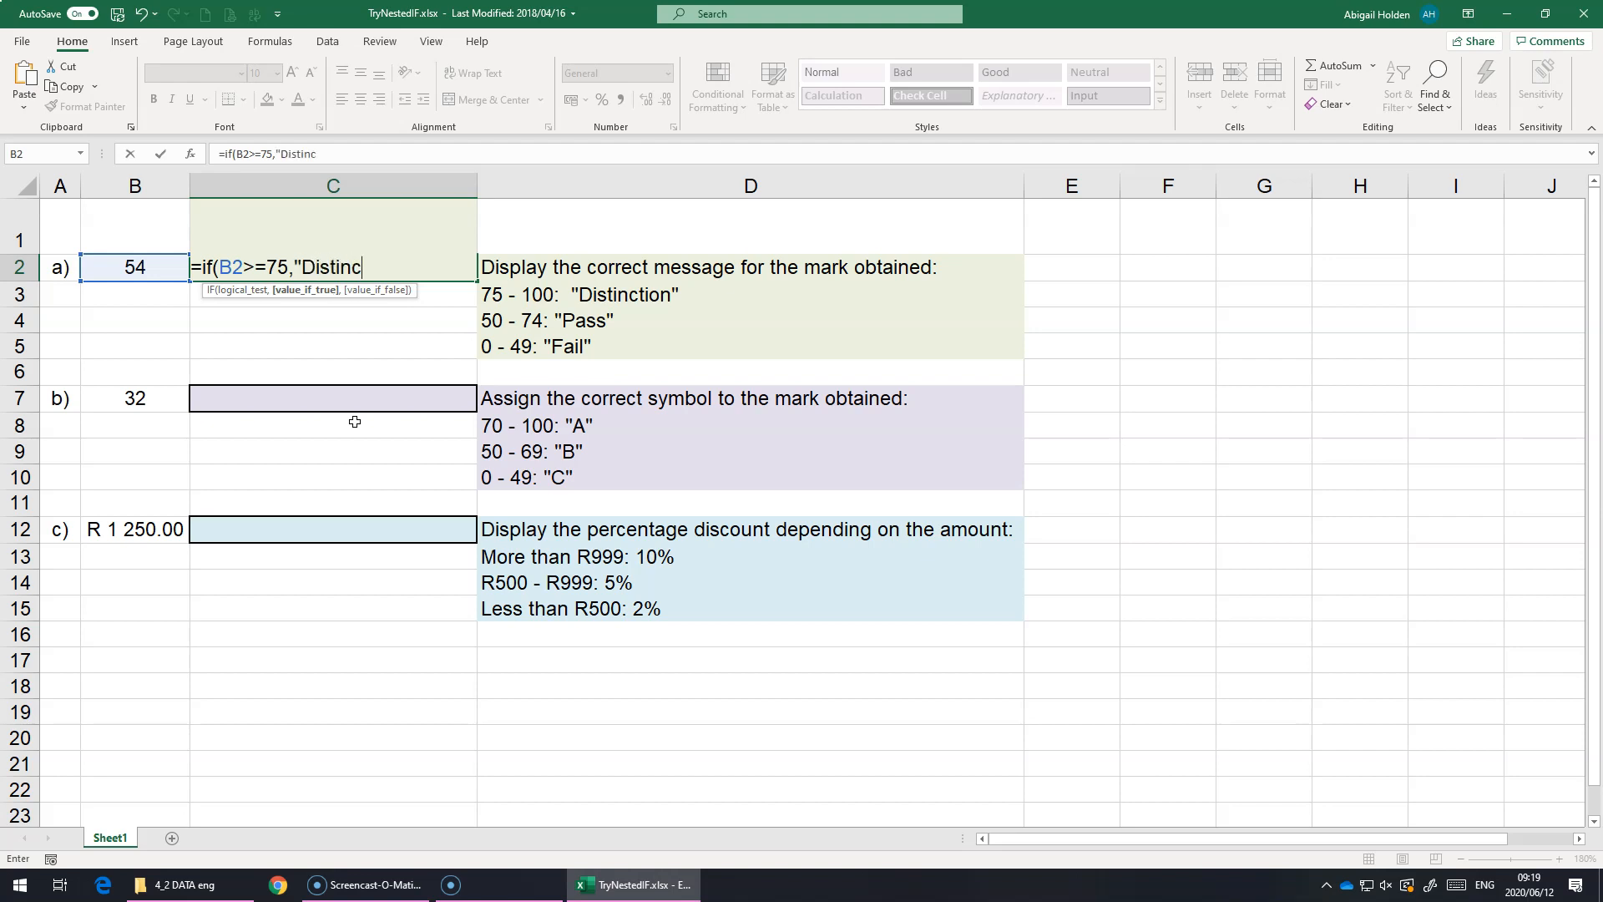
pyautogui.write('tion",')
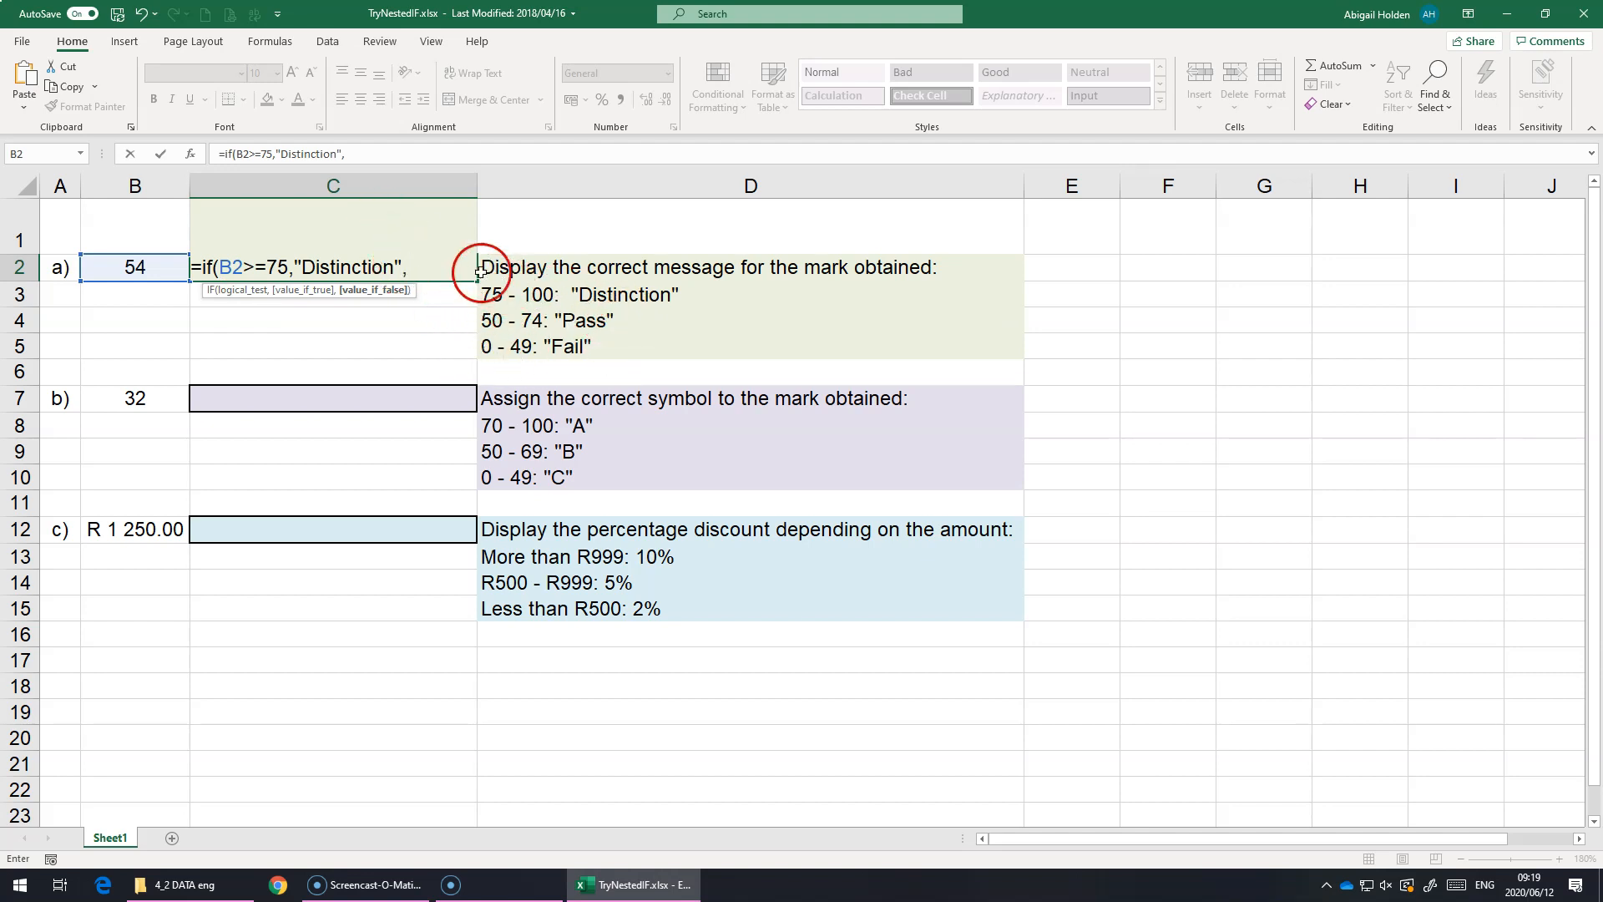
# Step: Complete the C2 formula with a nested IF that returns "Pass" when B2>=50 and "Fail" otherwise
pyautogui.write('IF')
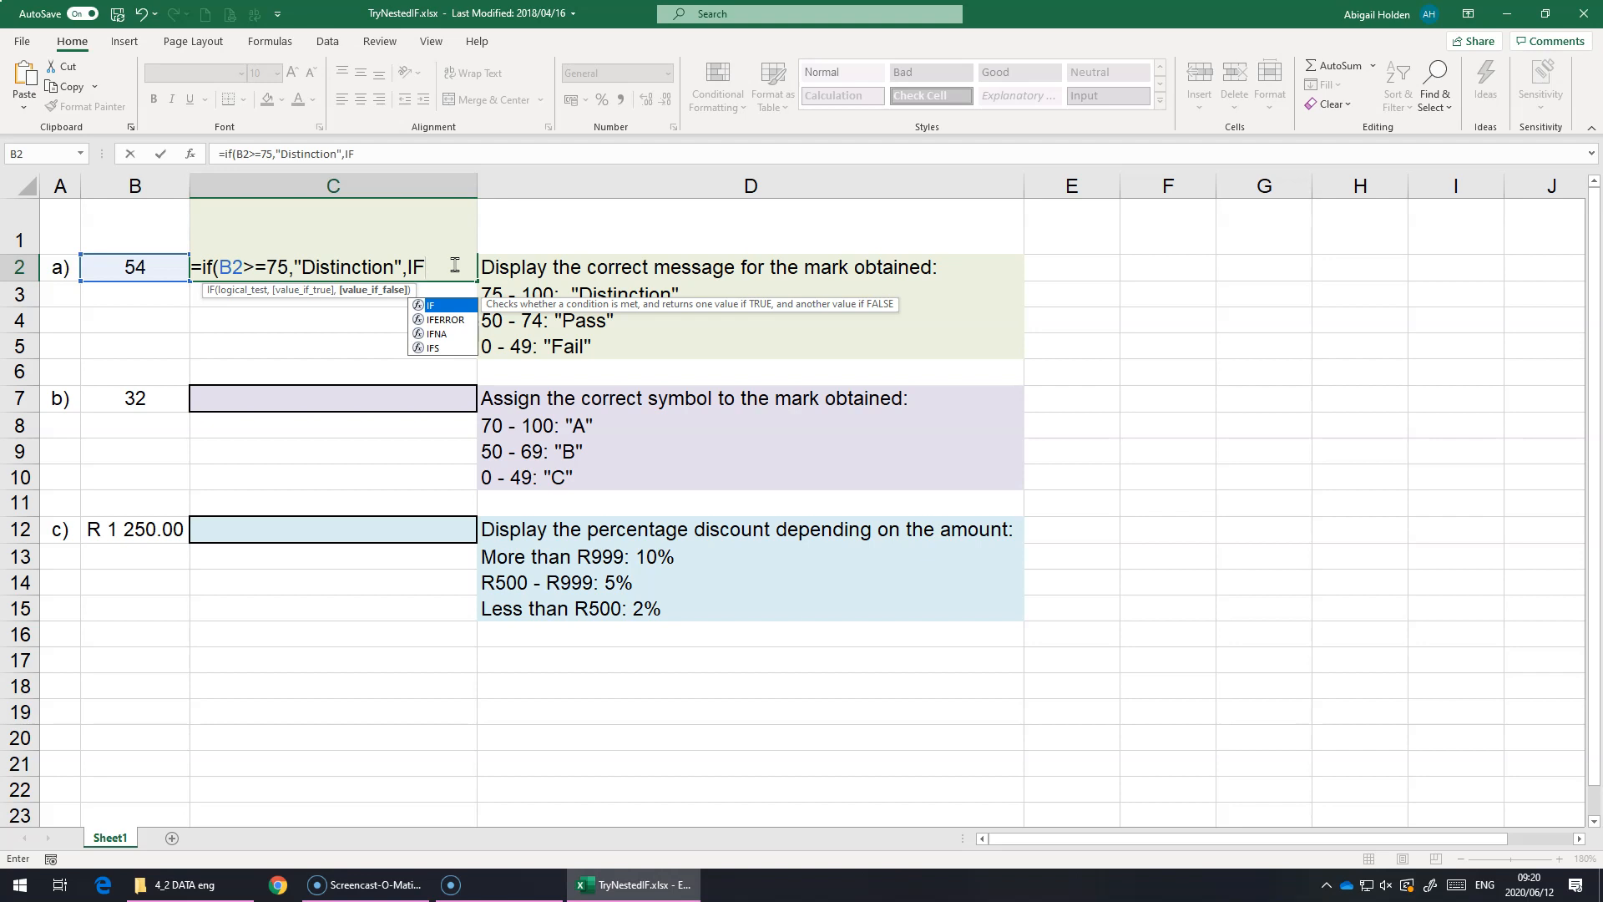
pyautogui.write('(')
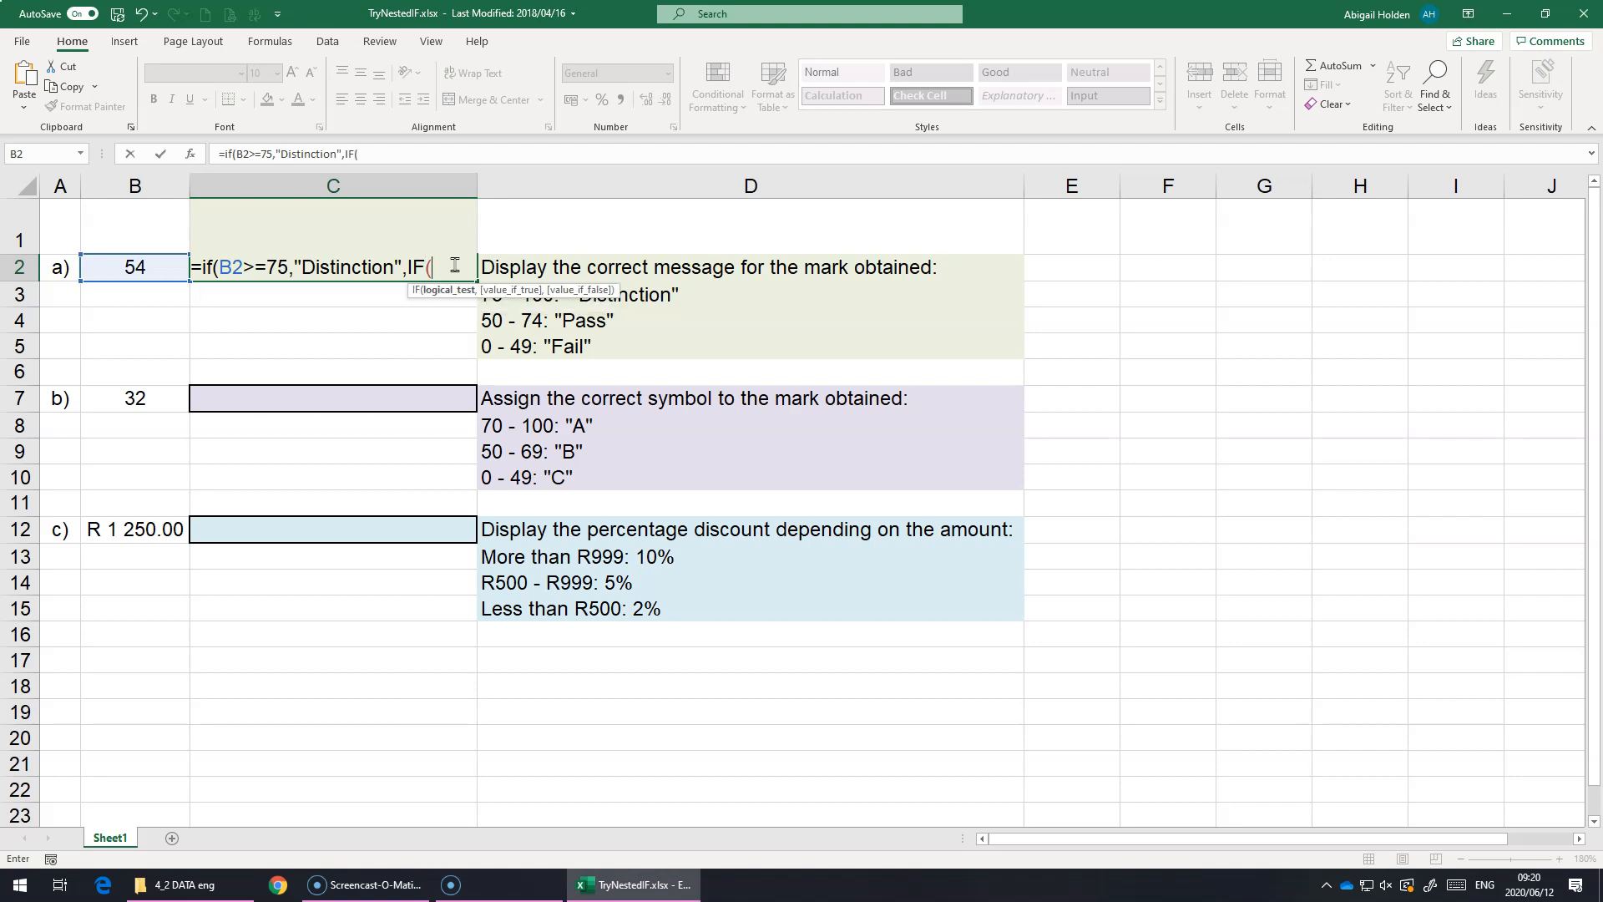
pyautogui.click(125, 269)
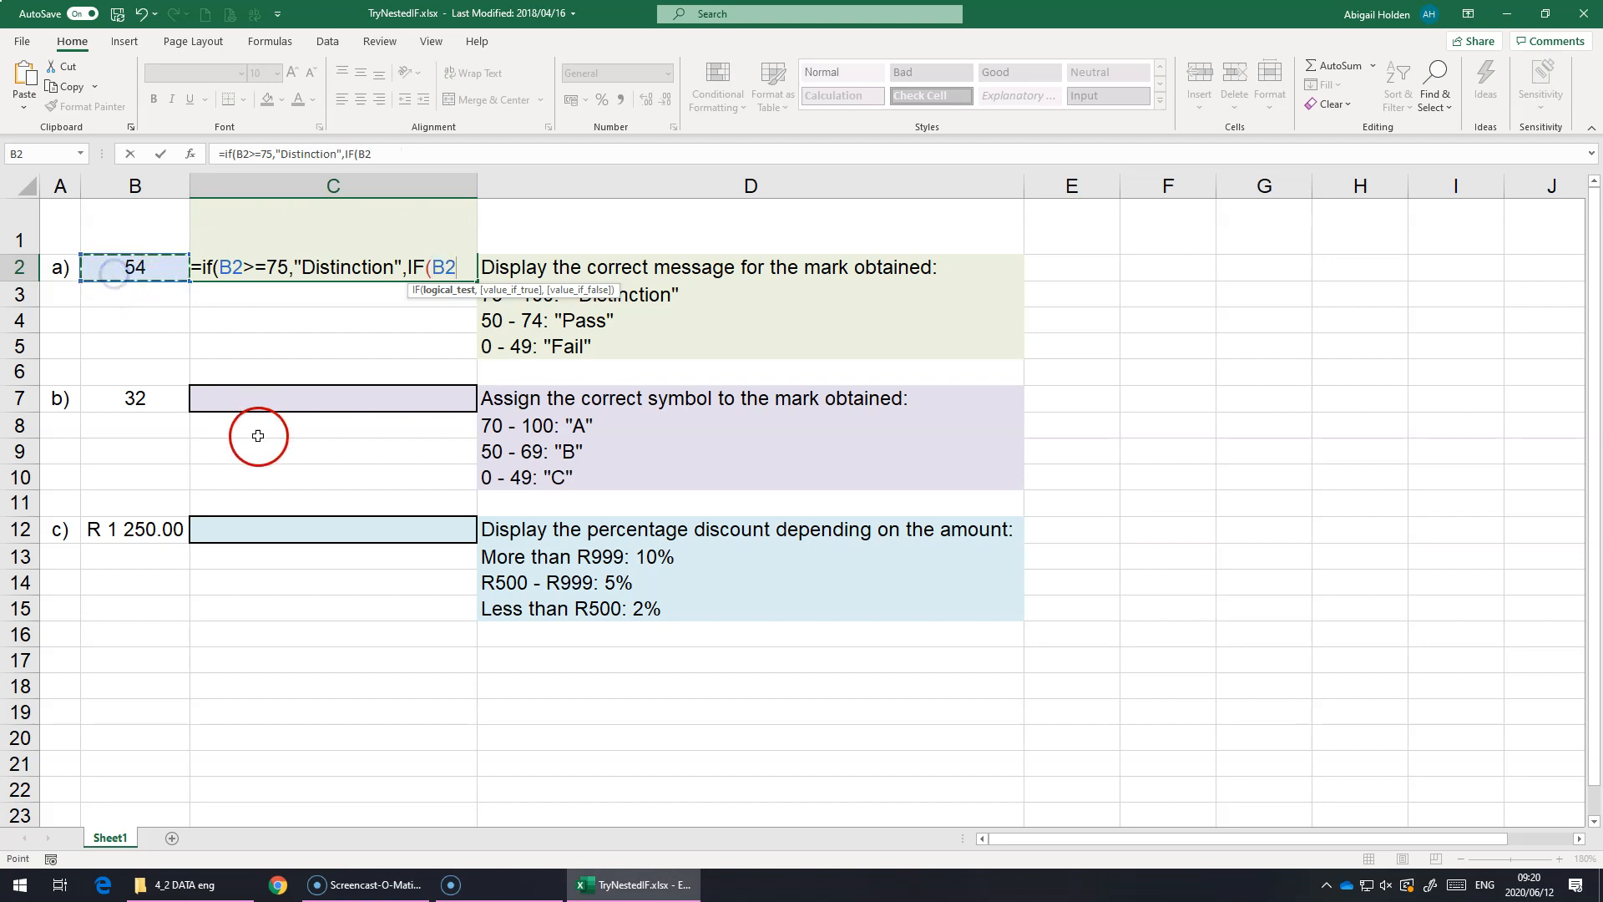
pyautogui.write('>=')
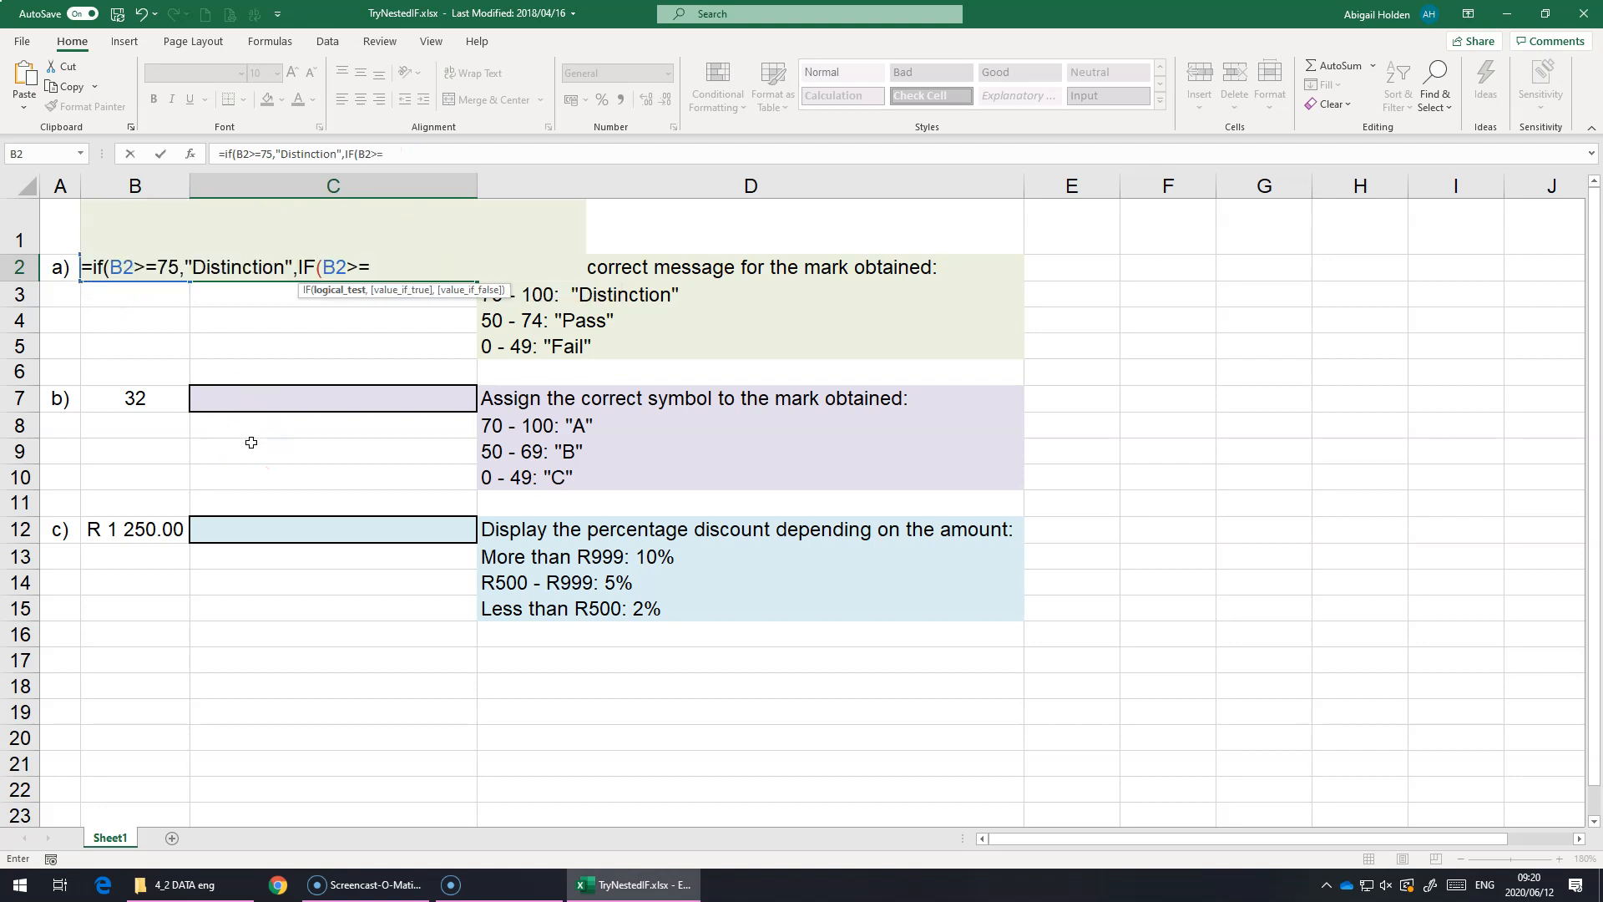
pyautogui.write('50,')
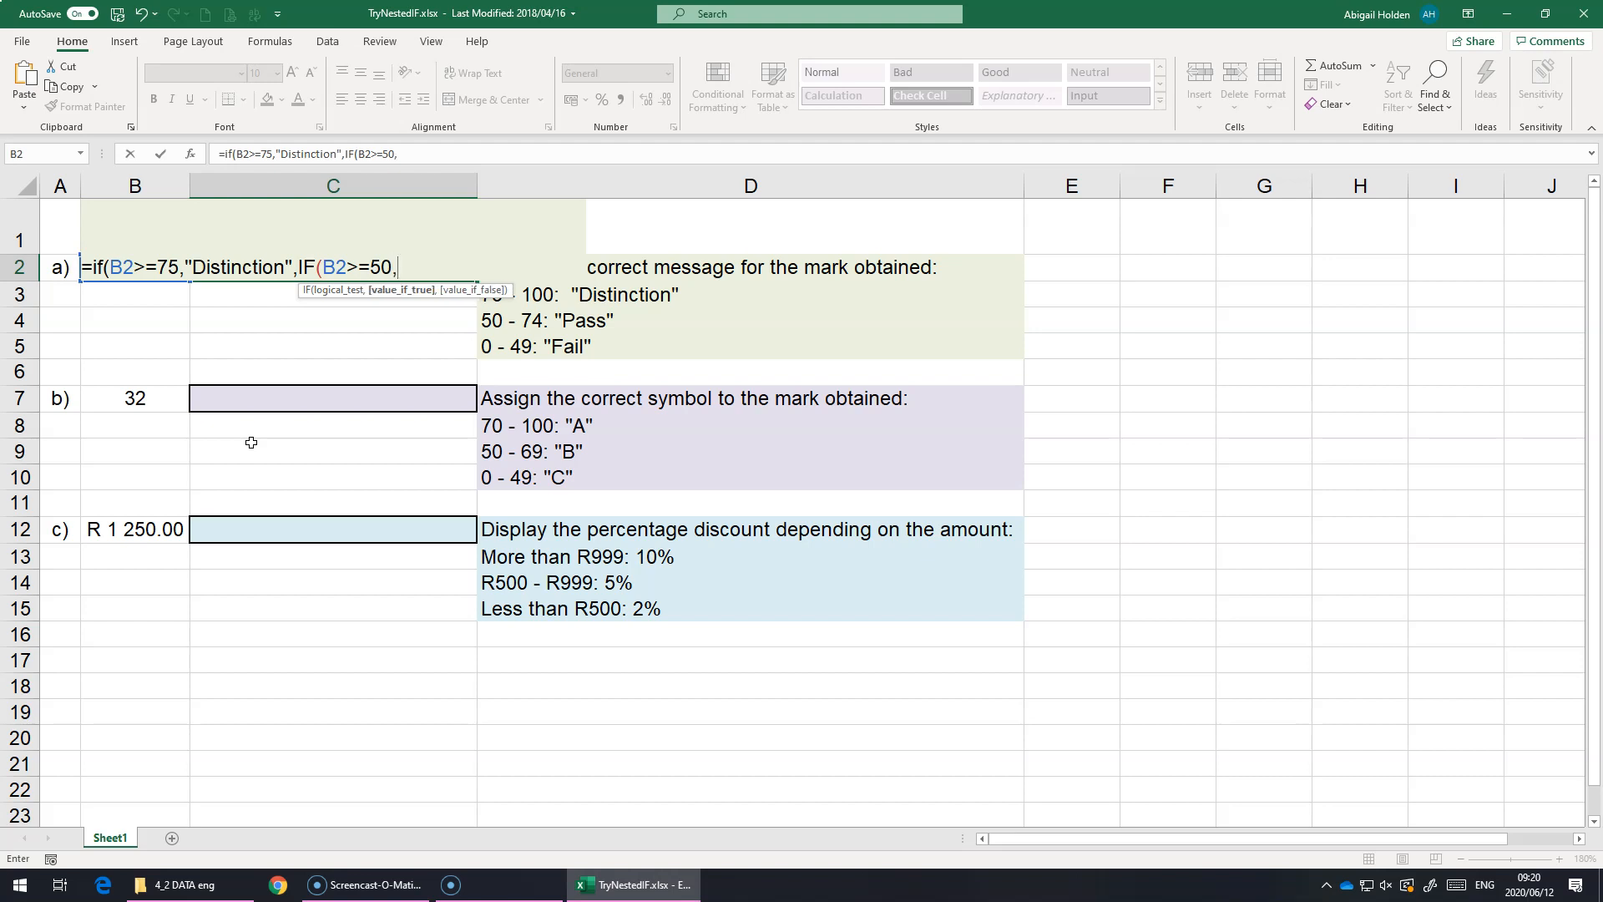
pyautogui.write('"Pass",')
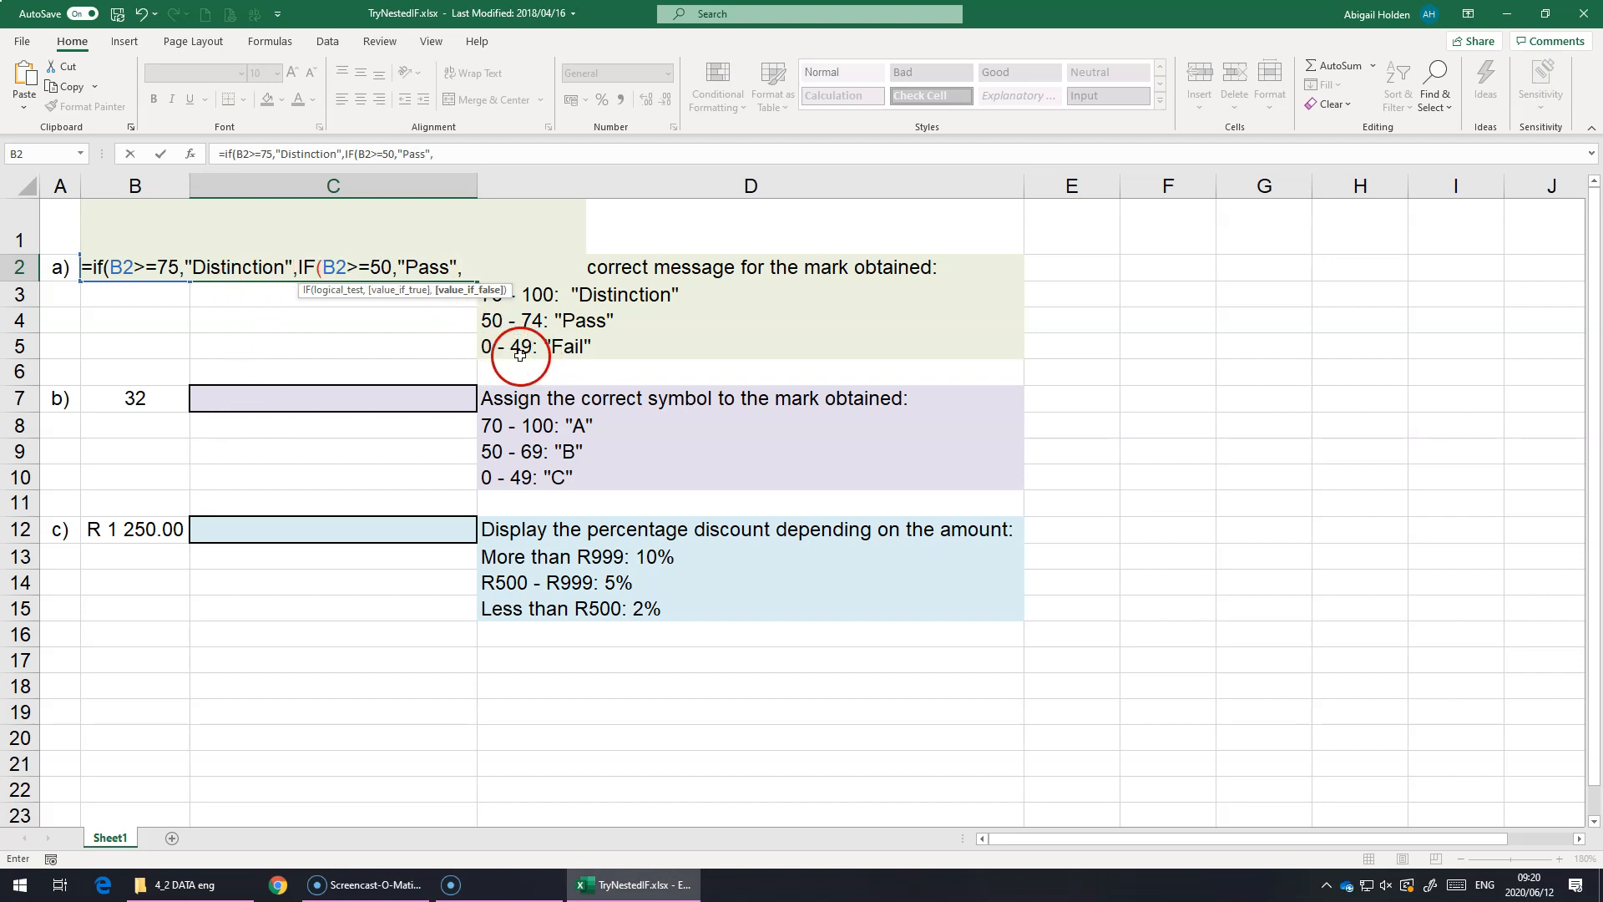
pyautogui.write('"Fail"')
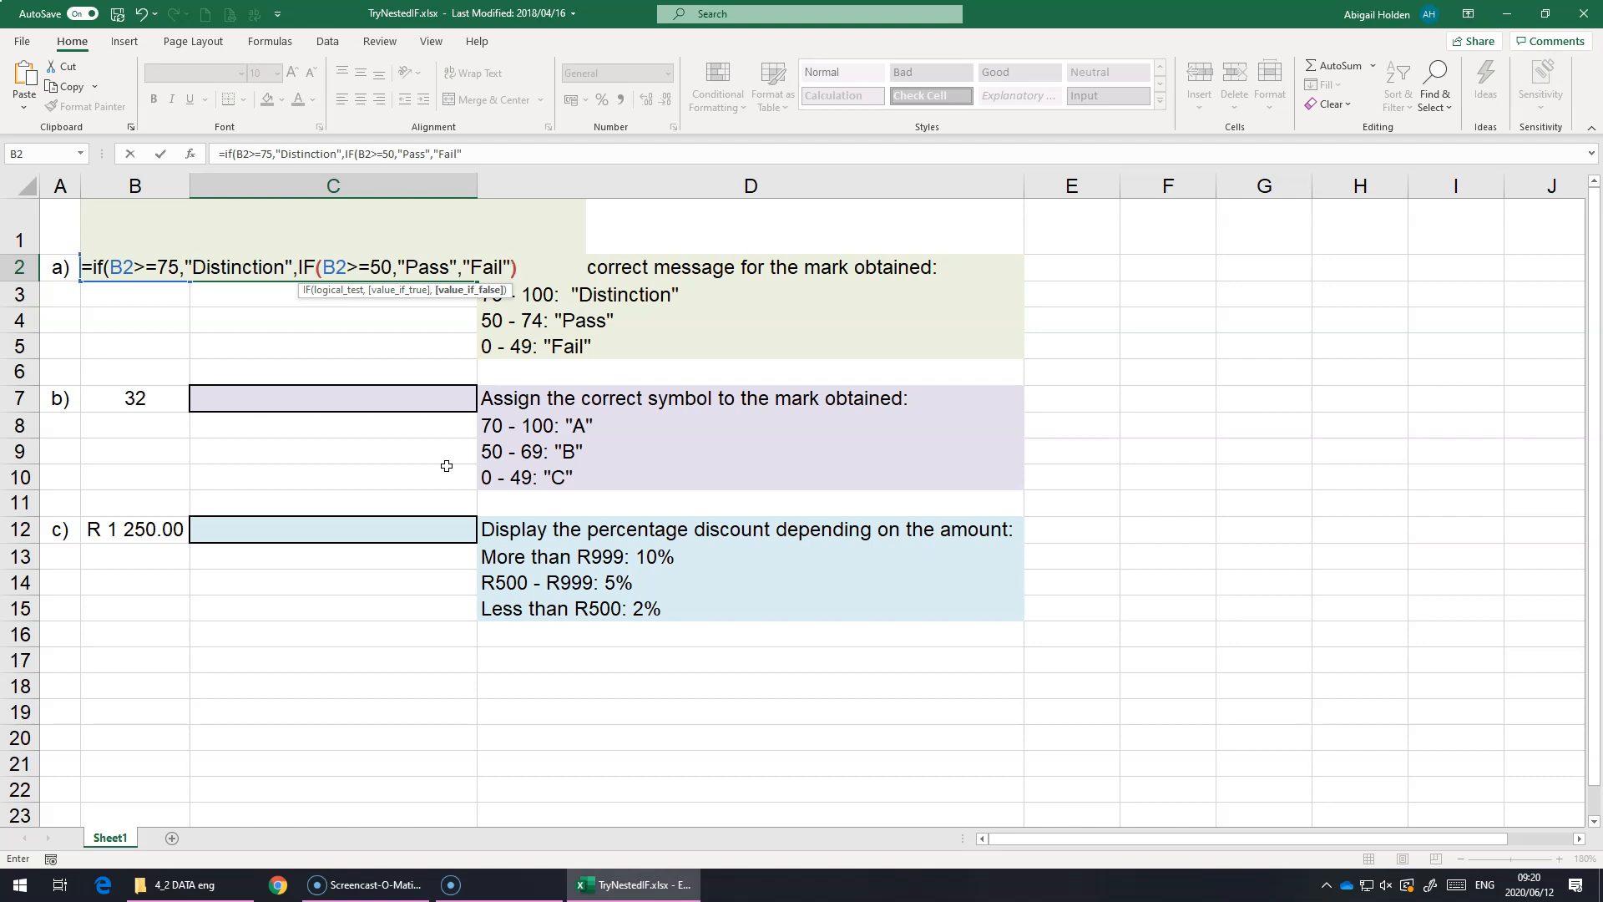
pyautogui.write(')')
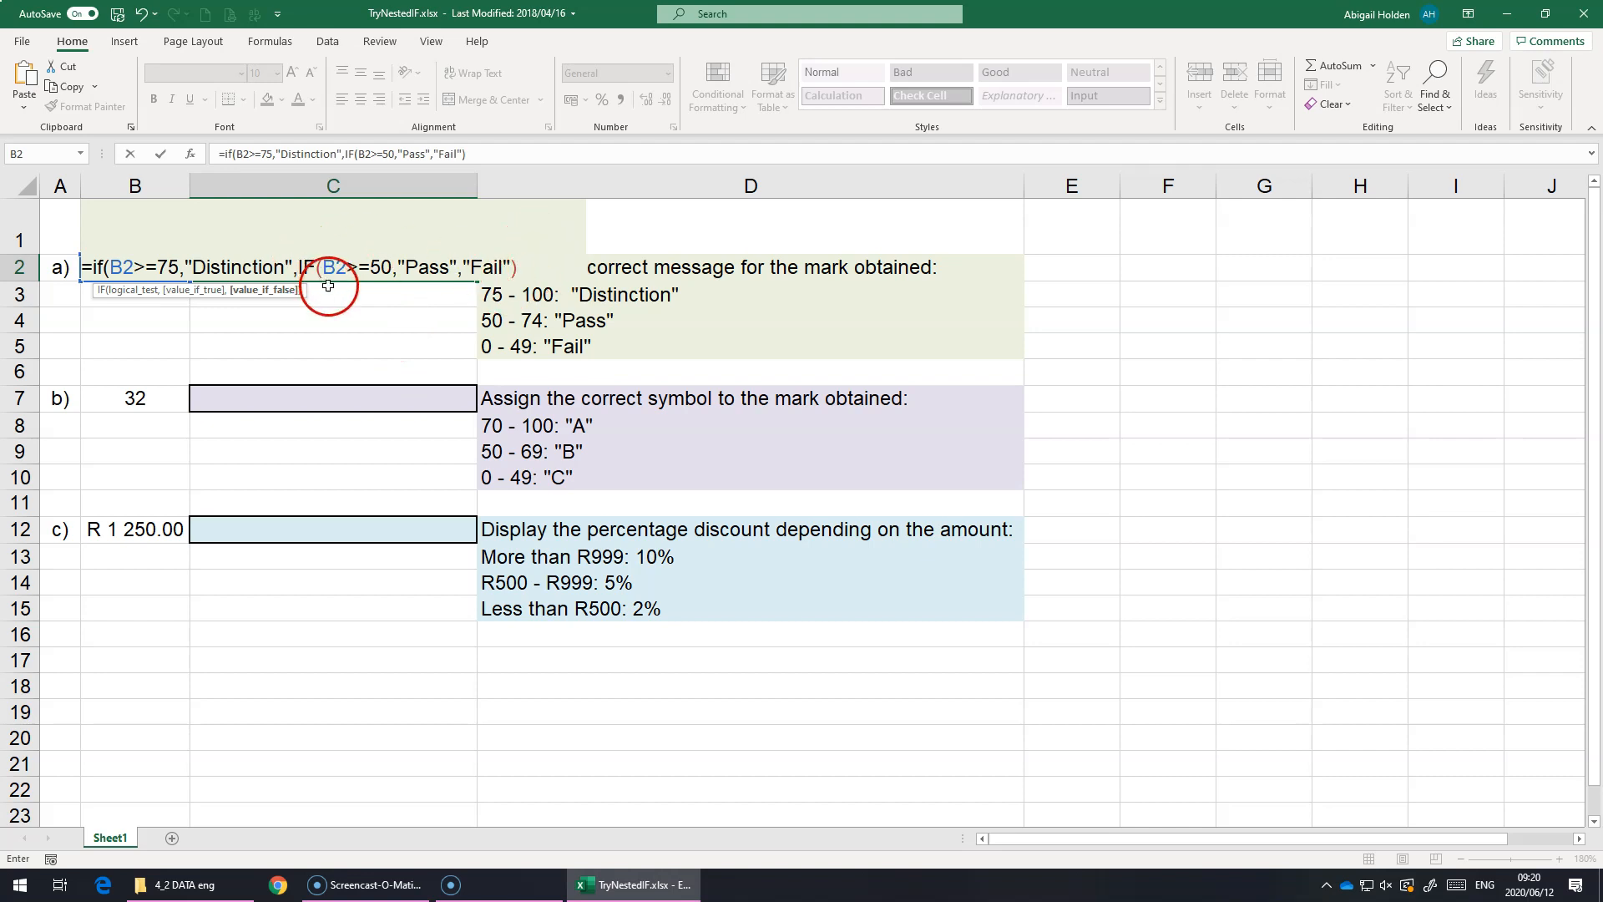
pyautogui.write(')')
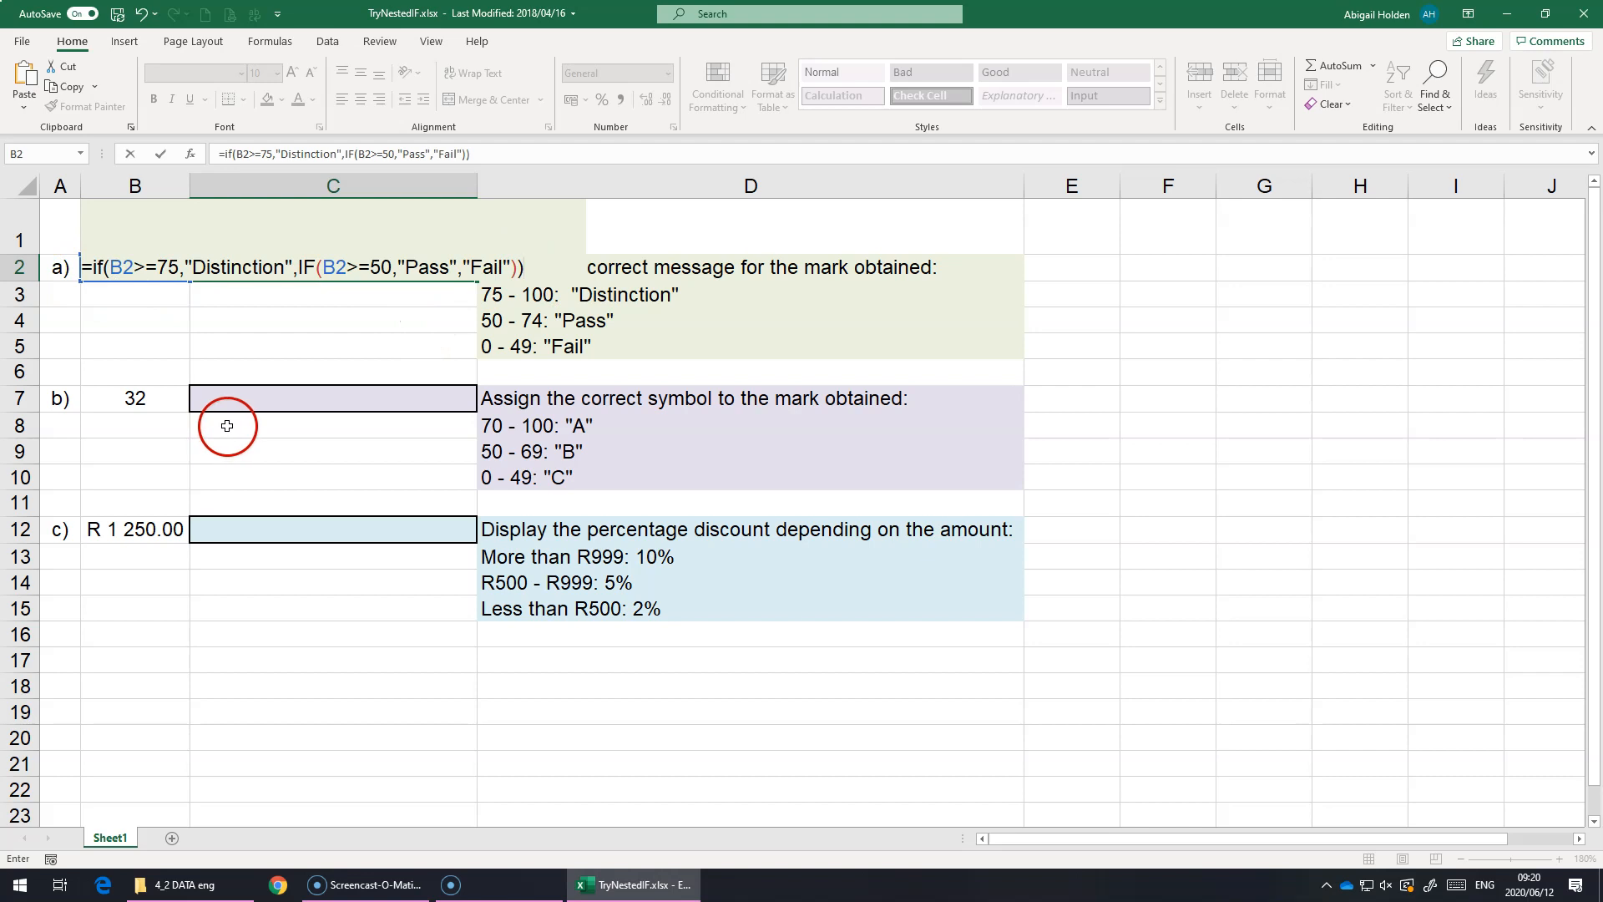
pyautogui.press('Return')
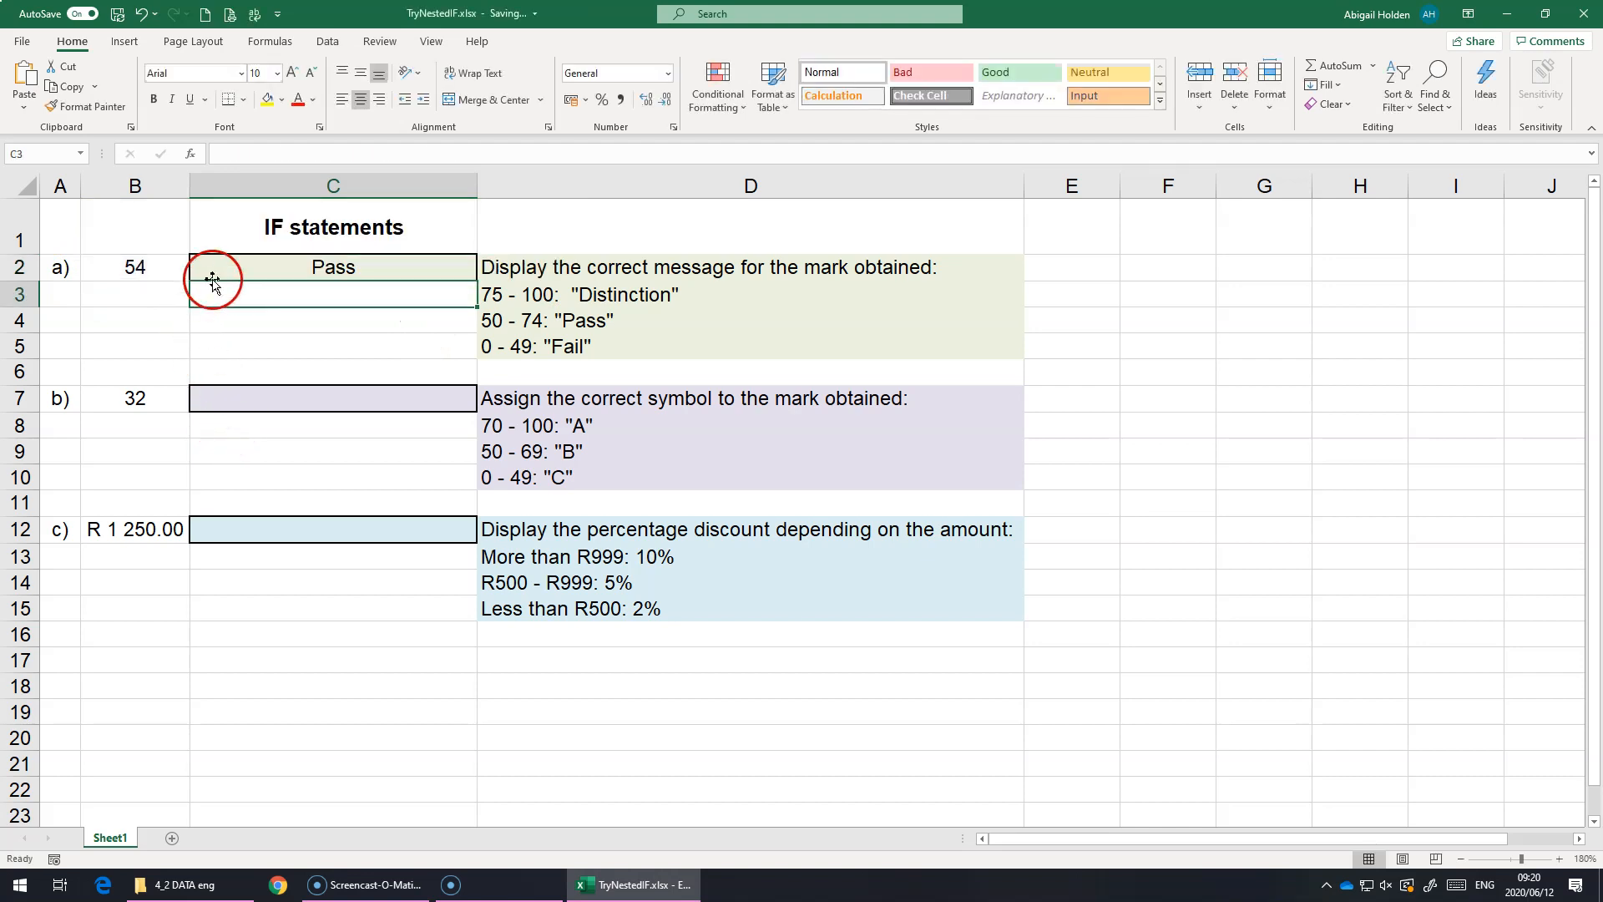
# Step: Test the message formula by setting the mark in B2 to 76, followed by 2
pyautogui.click(143, 268)
pyautogui.write('76')
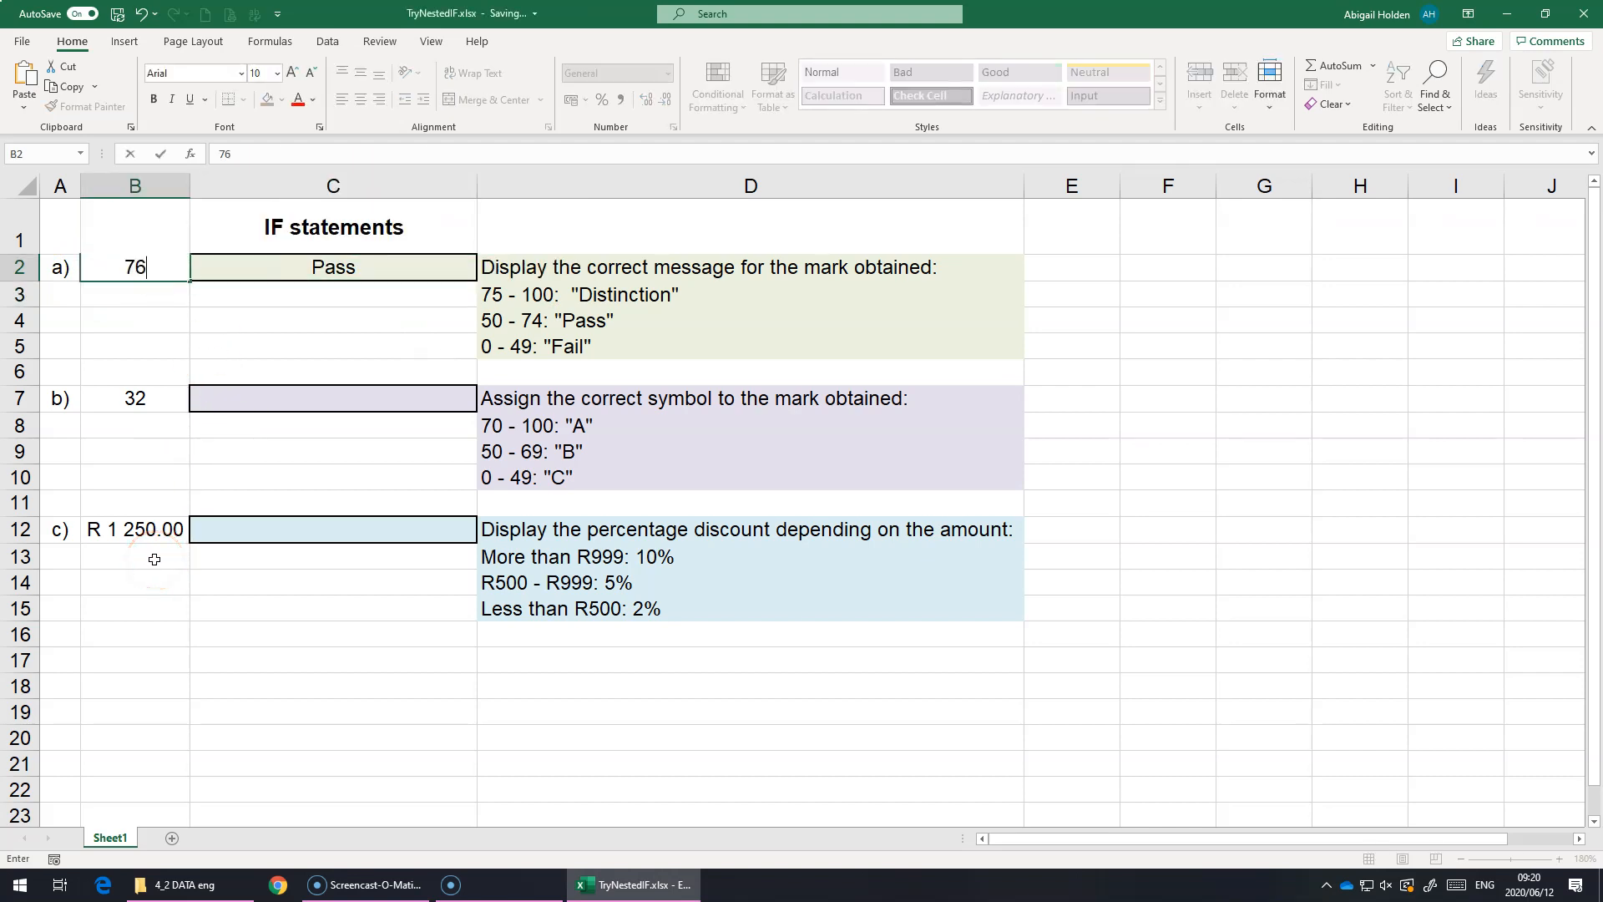
pyautogui.press('Return')
pyautogui.press('Up')
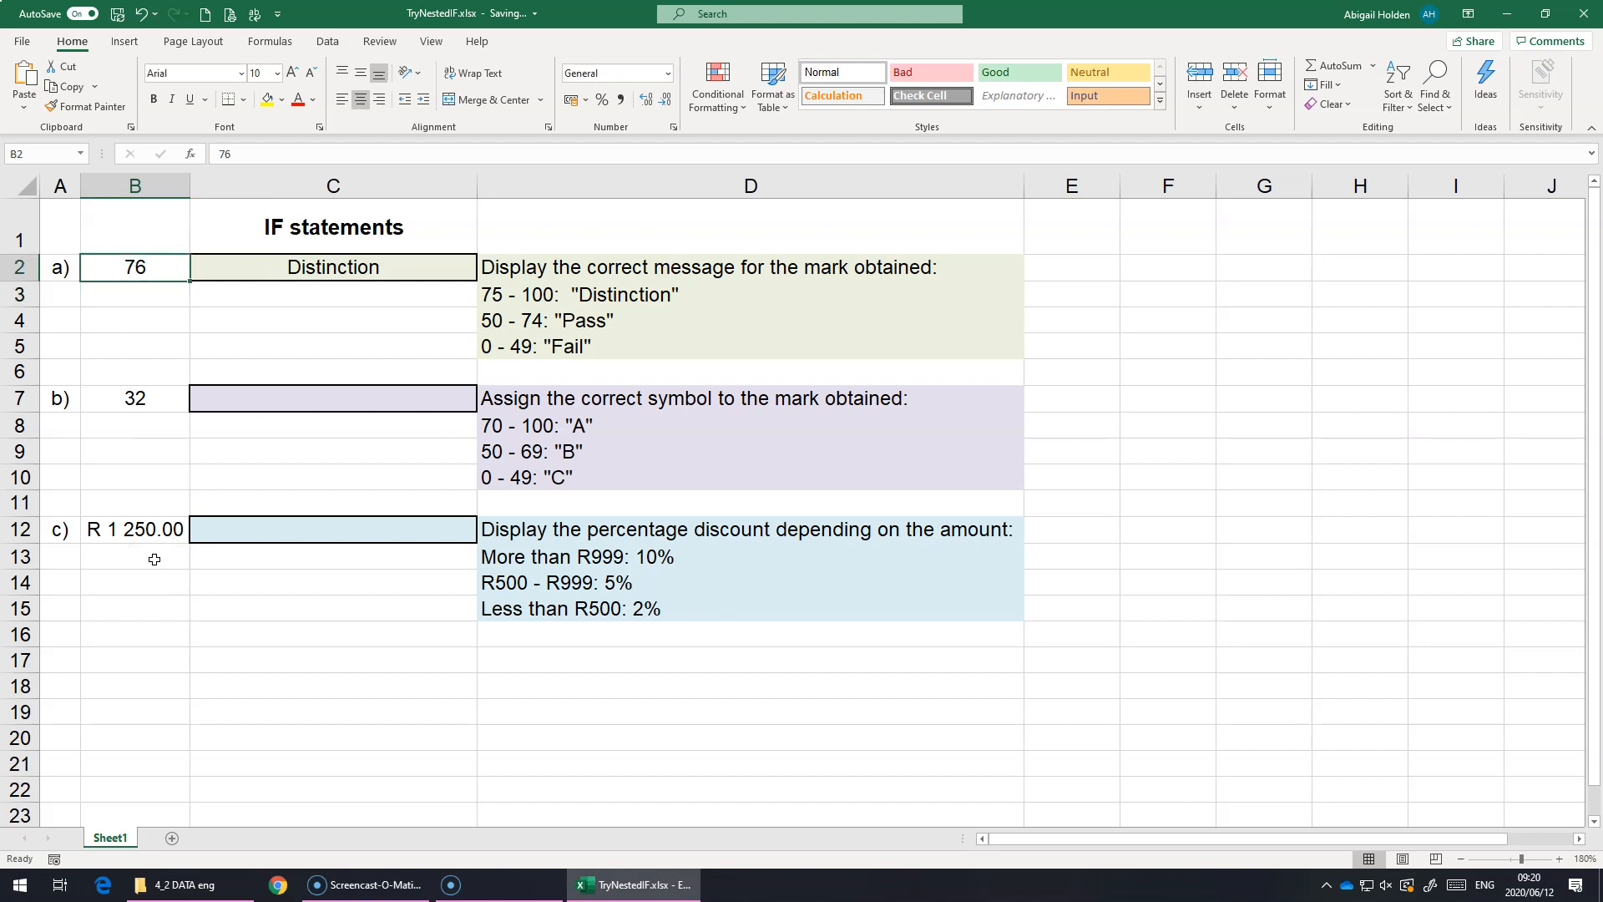
pyautogui.write('2')
pyautogui.press('Return')
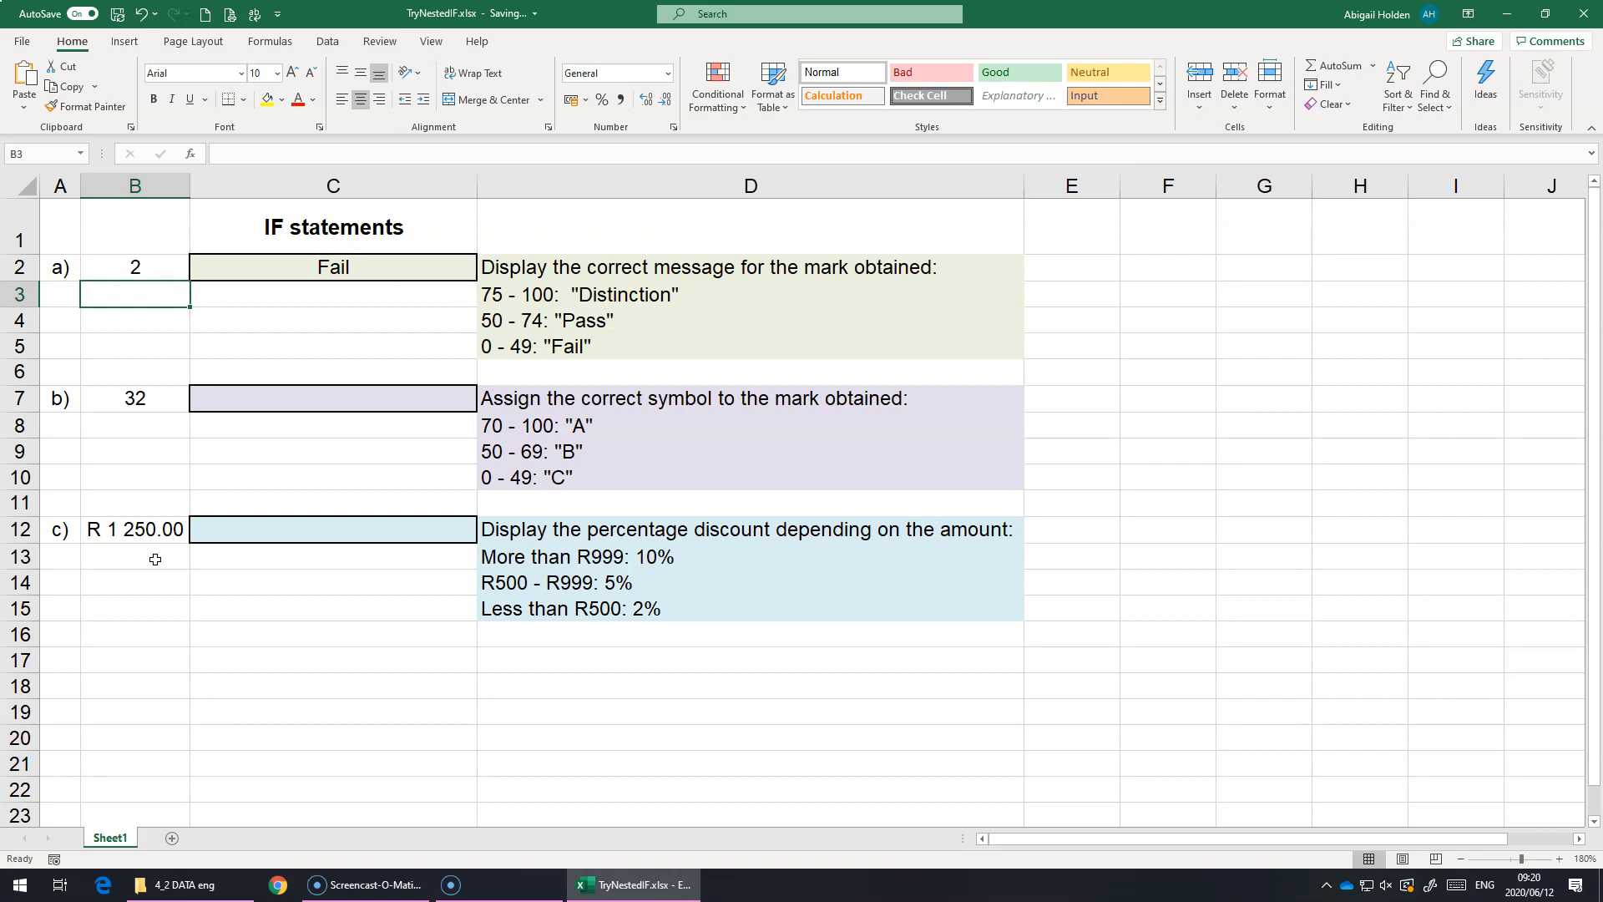
# Step: Start an IF formula in C7 that returns "A" when the mark in B7 is >69
pyautogui.click(232, 406)
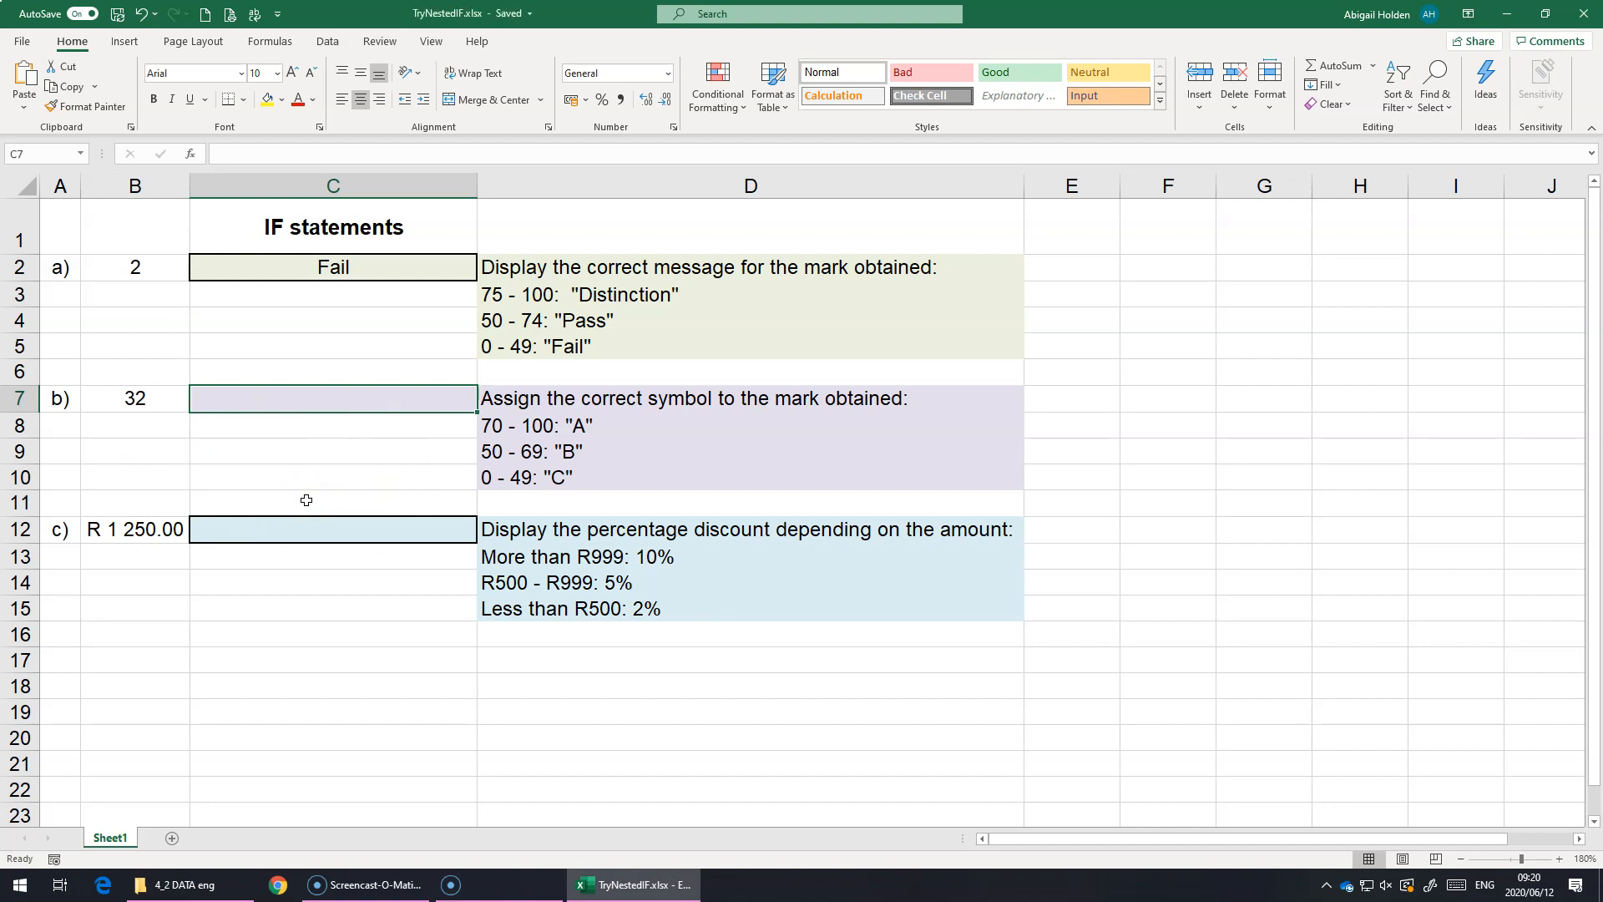
pyautogui.write('=')
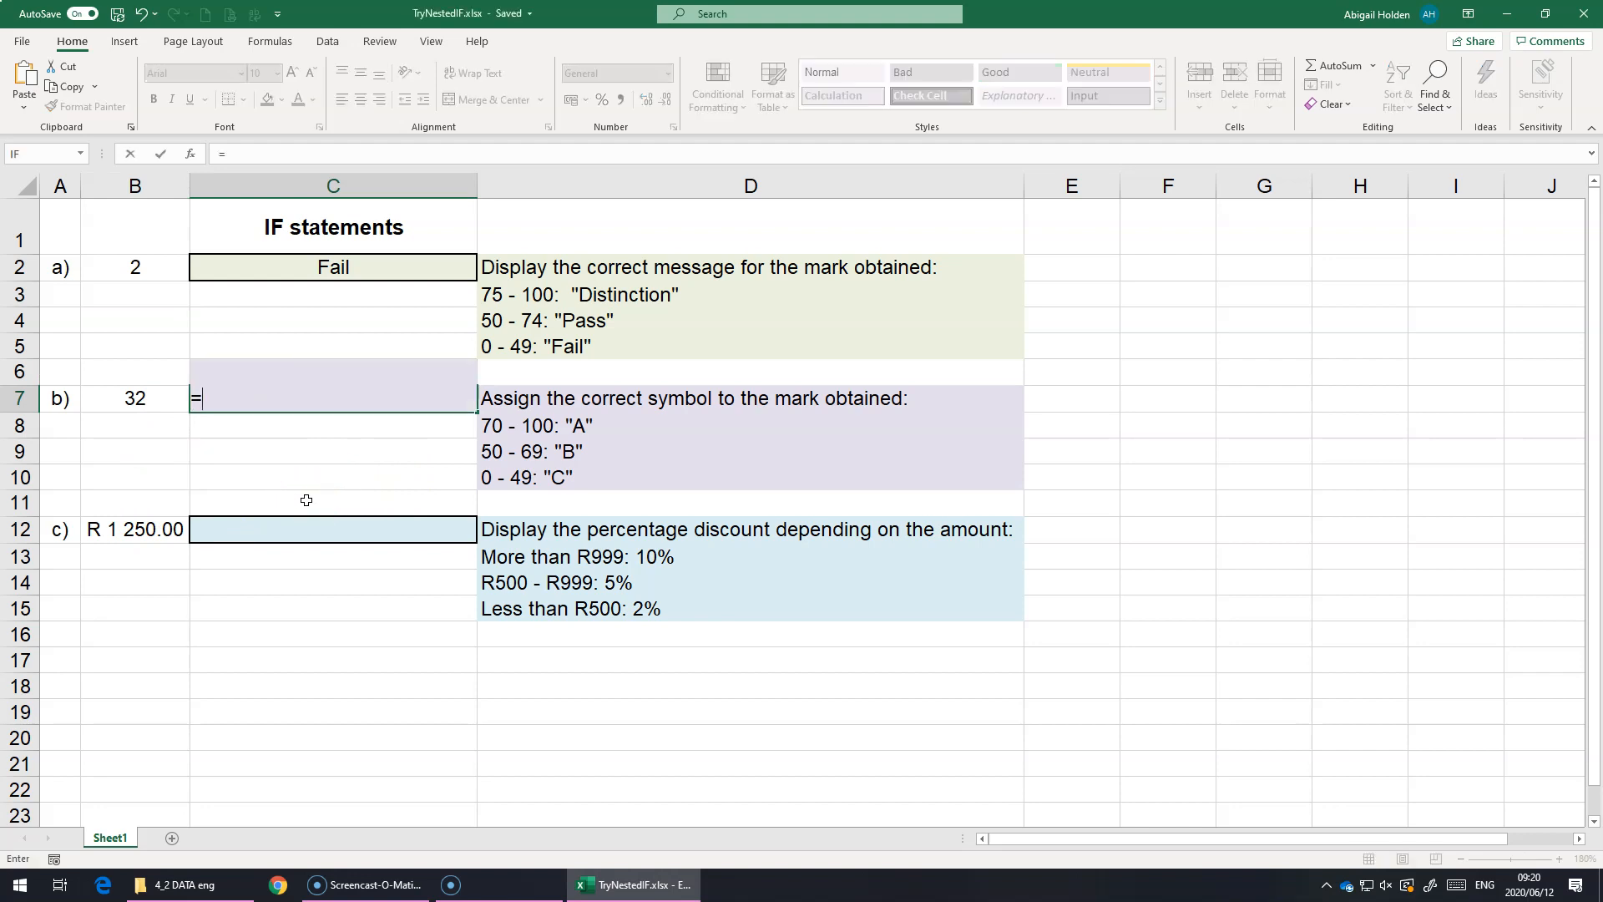
pyautogui.write('IF(')
pyautogui.click(159, 404)
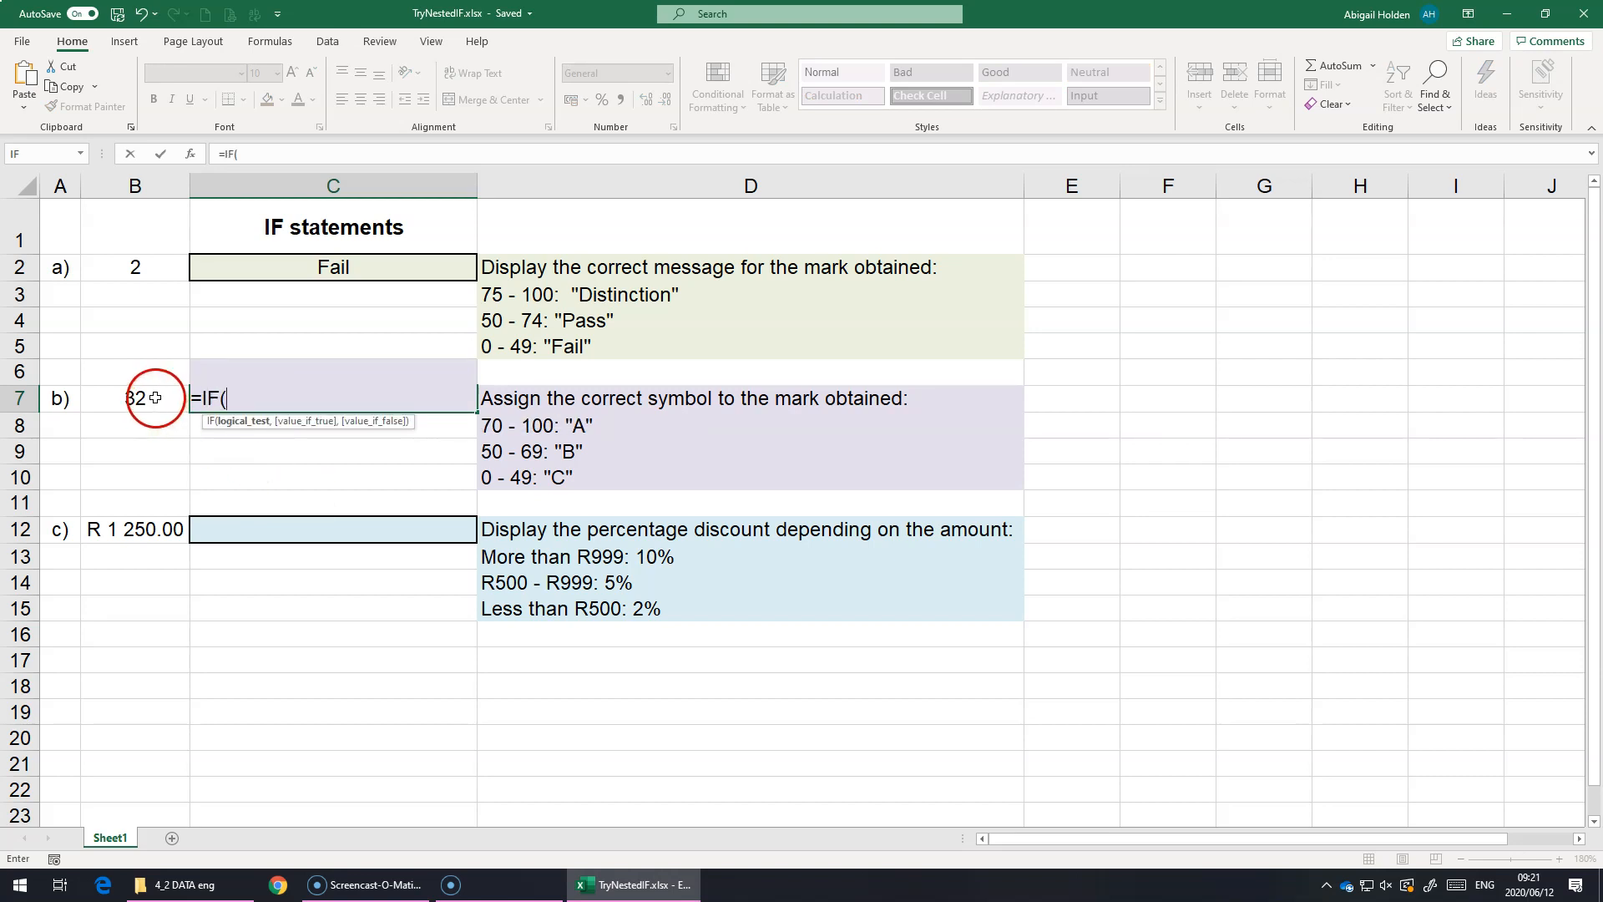
pyautogui.click(157, 399)
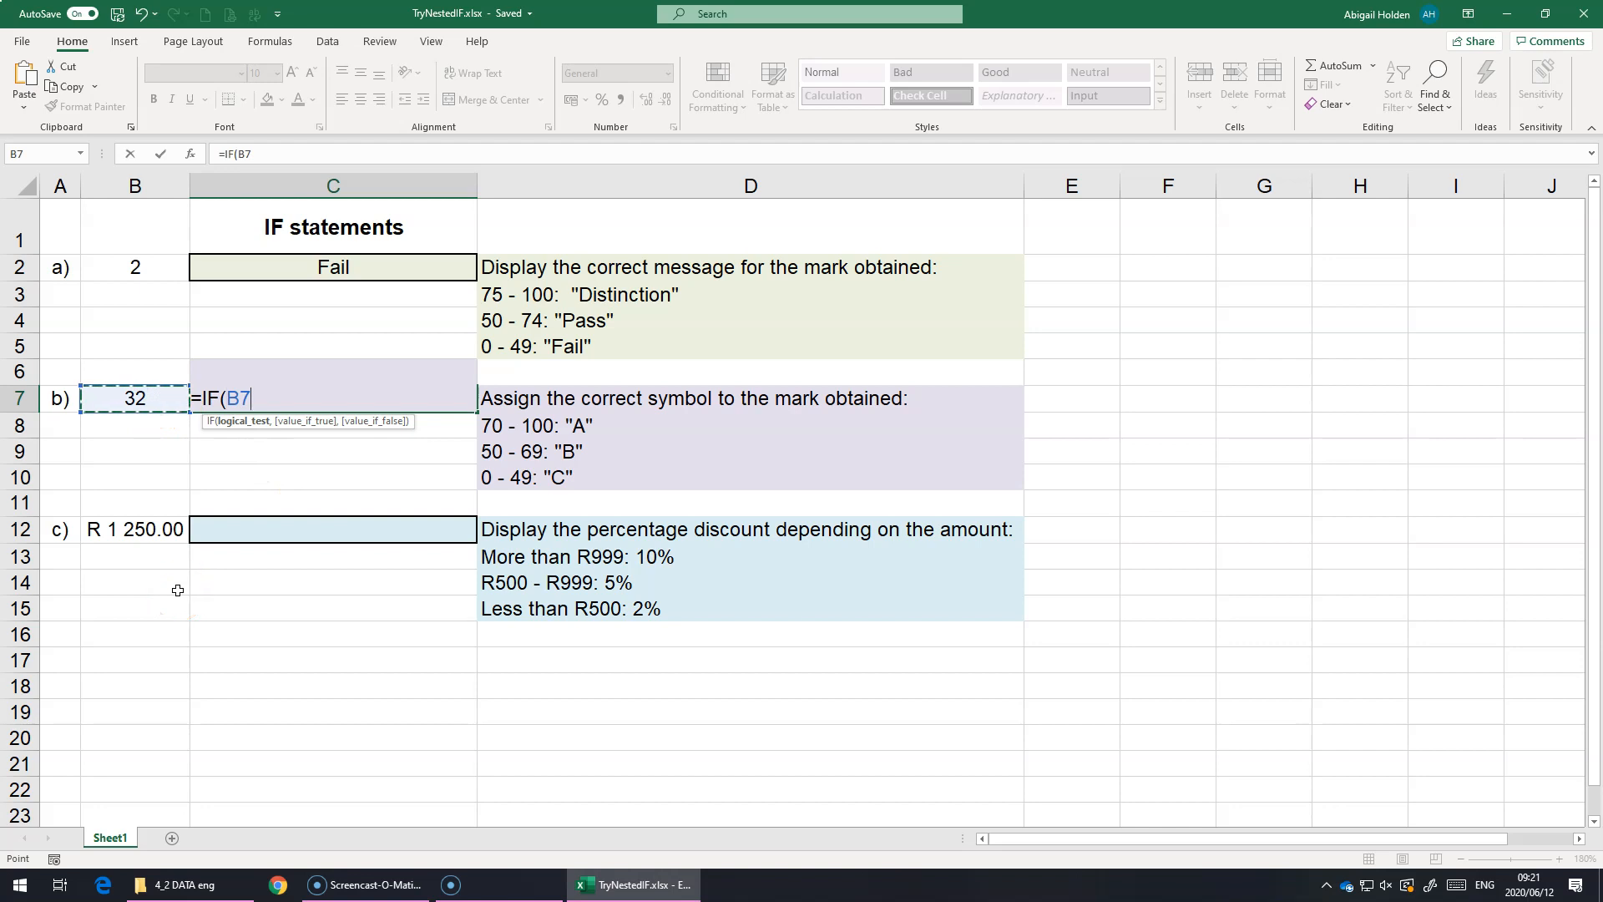
pyautogui.write('>')
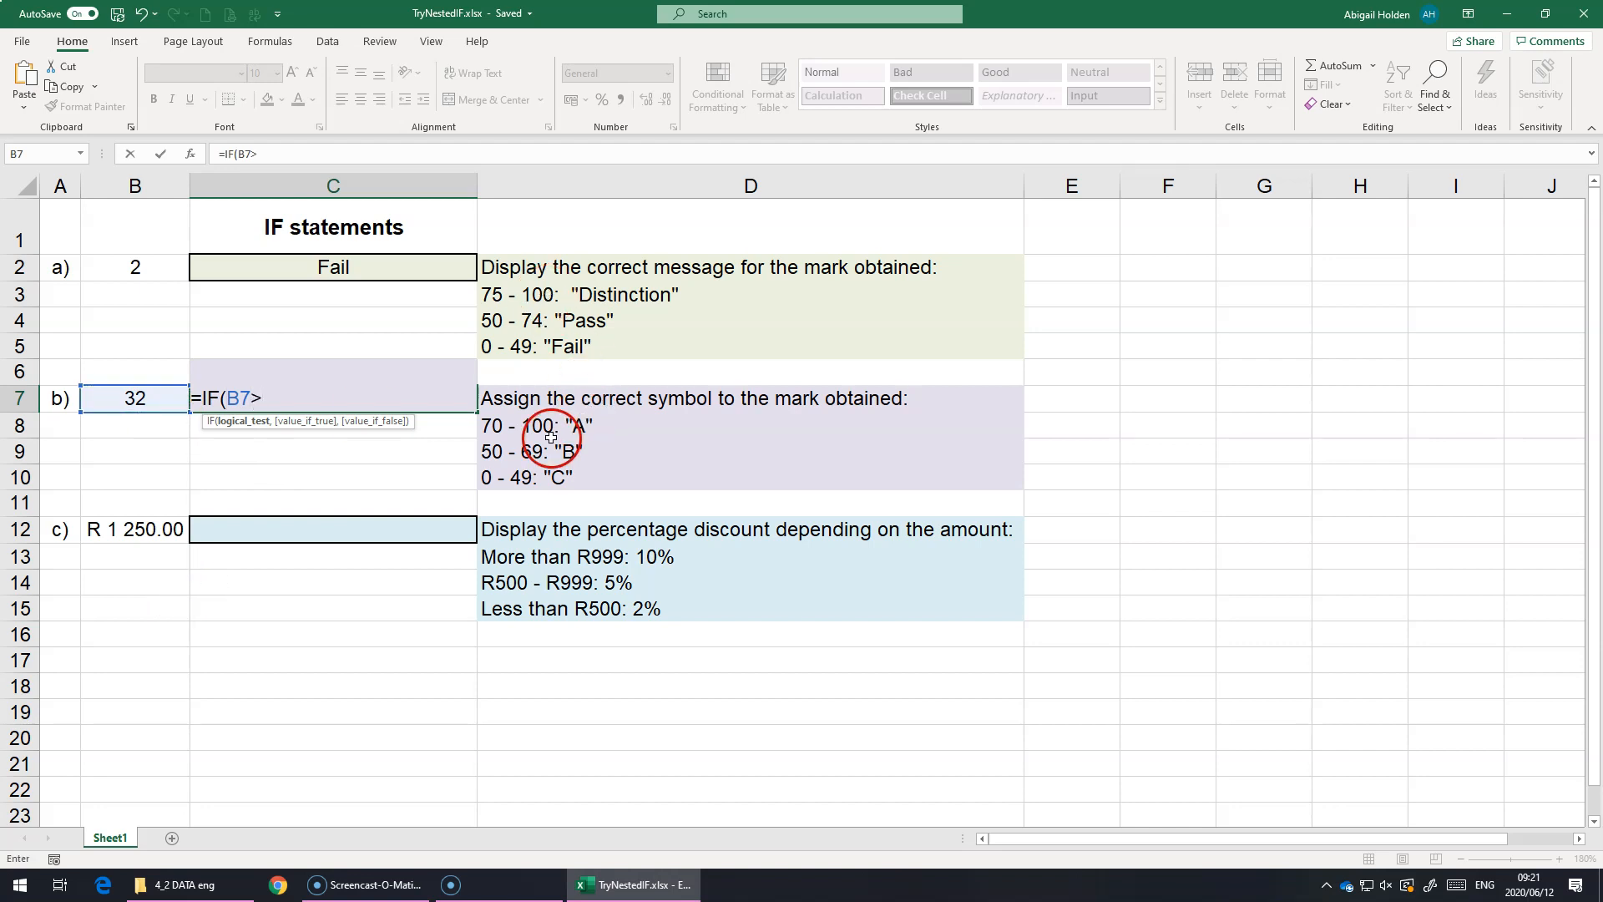
pyautogui.write('69')
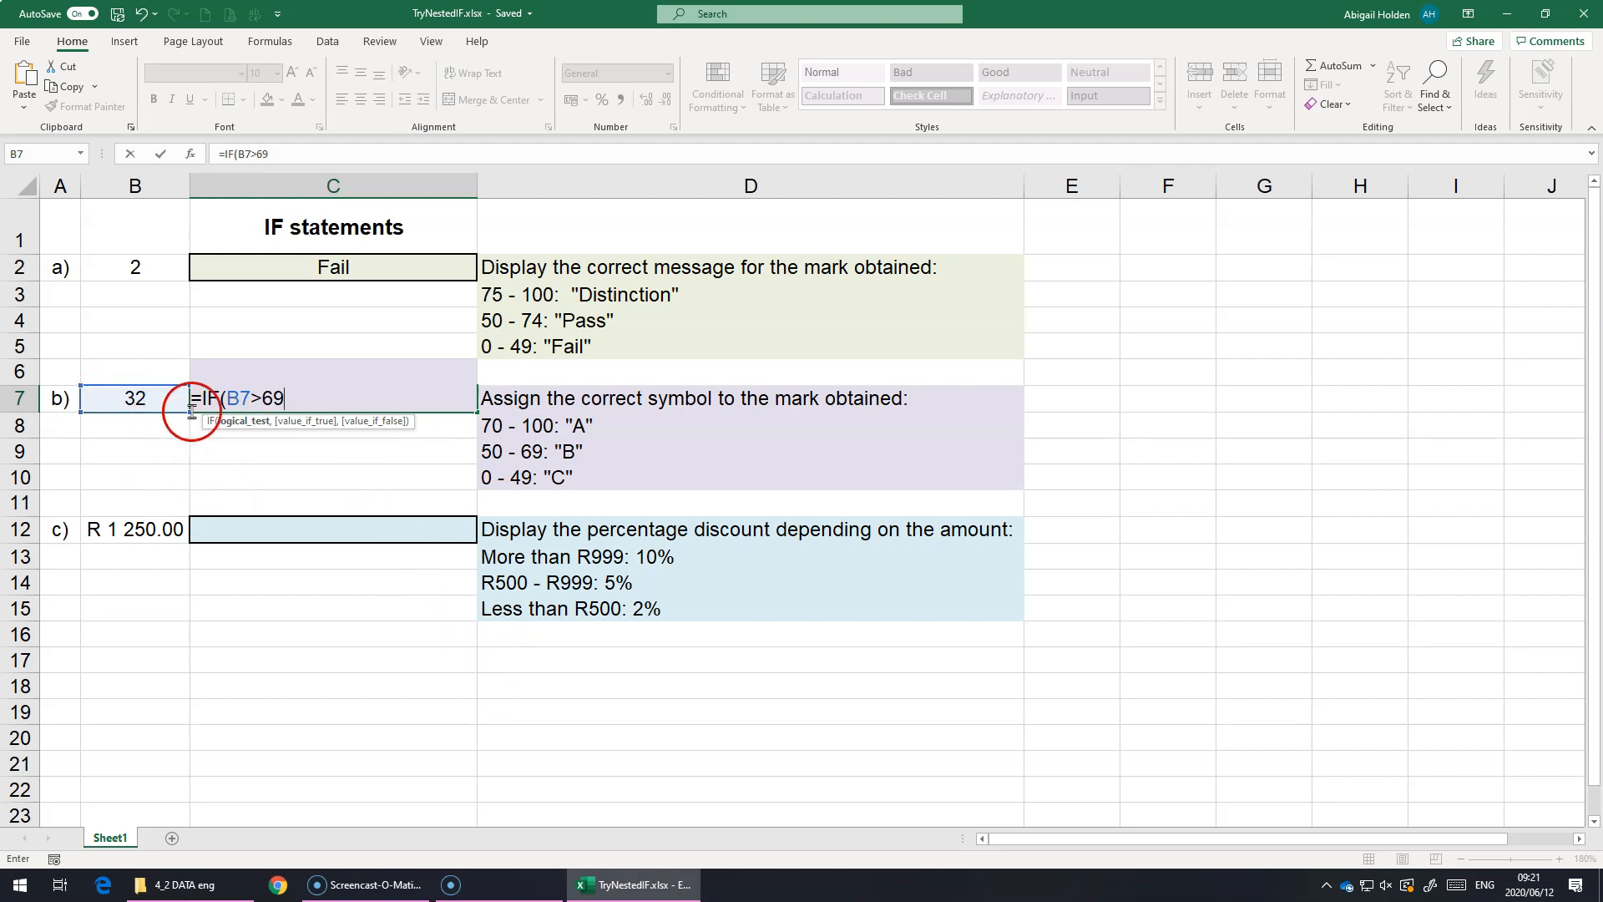
pyautogui.write(',')
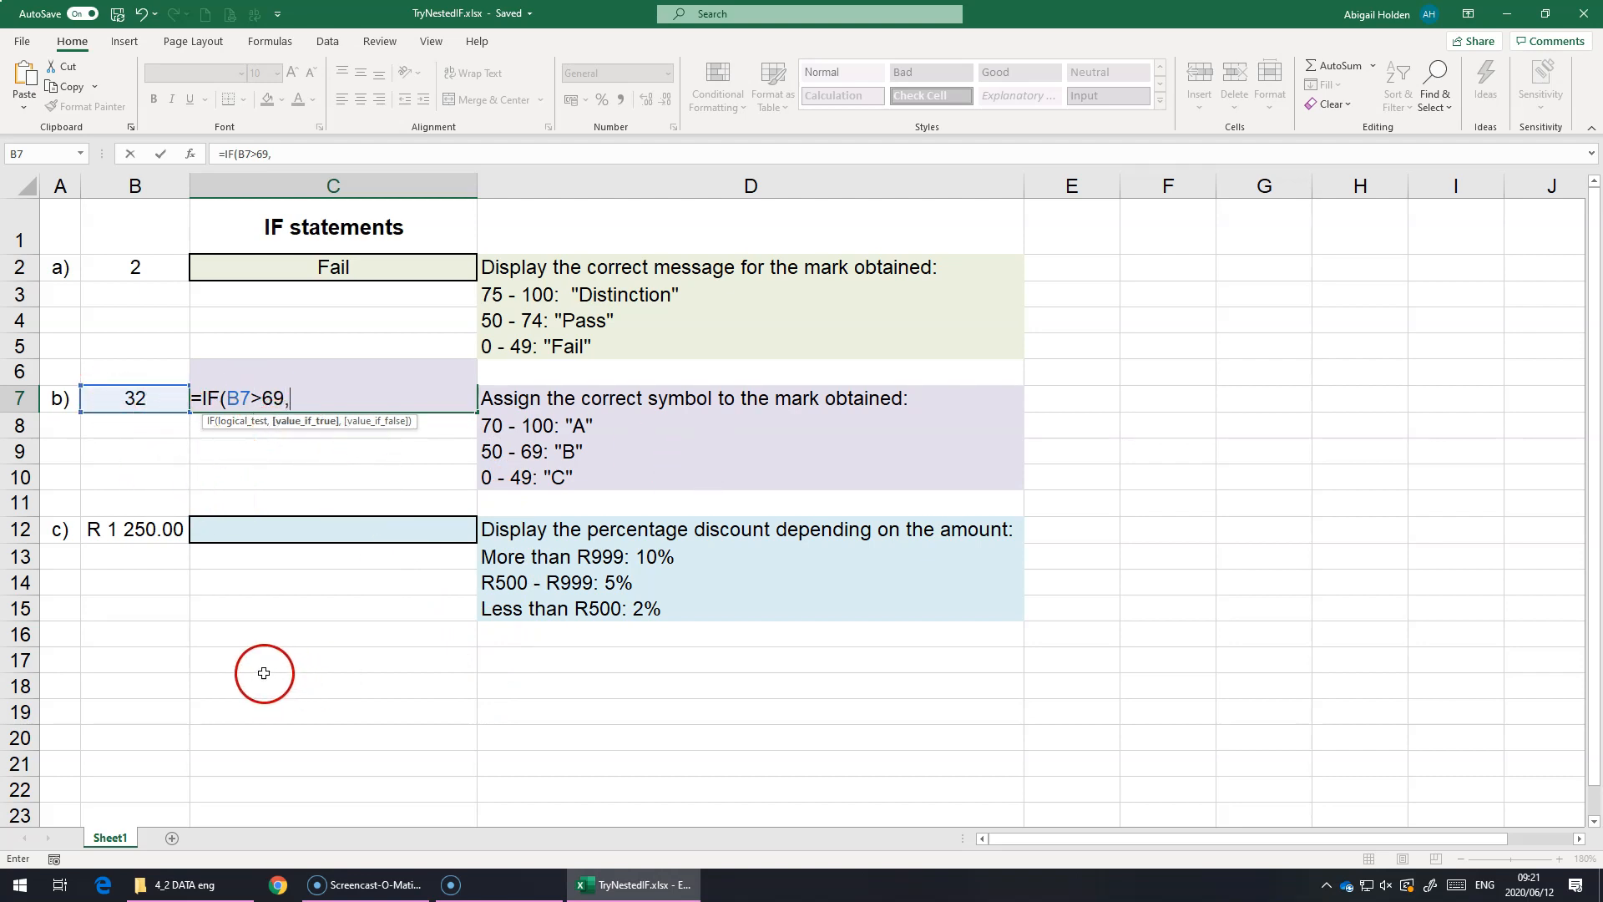
pyautogui.write('"A",')
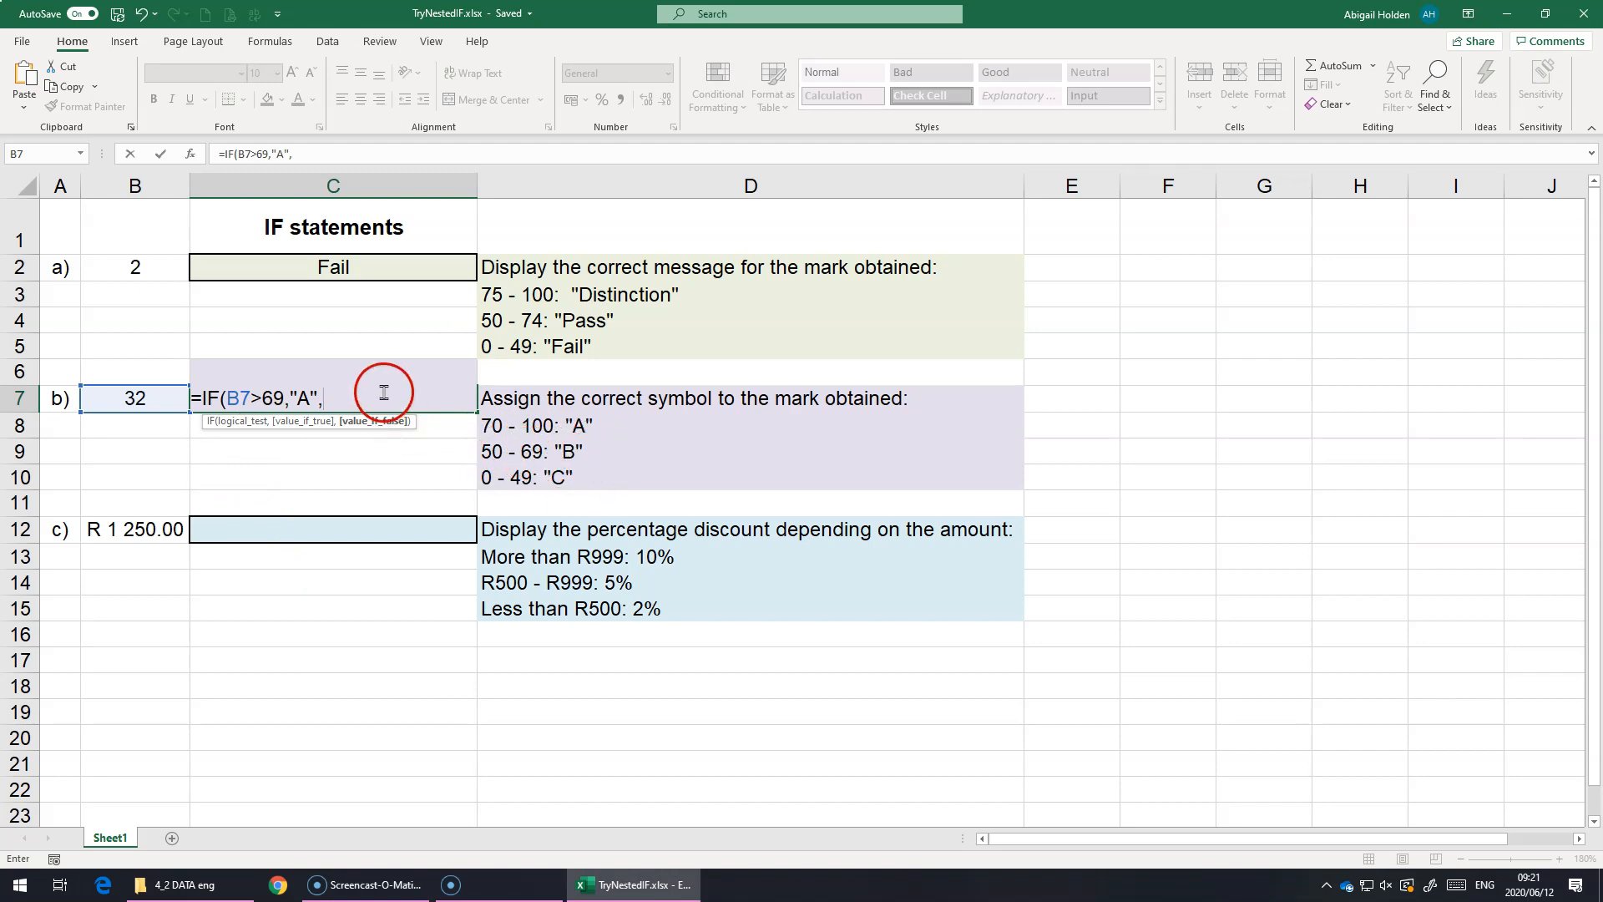
# Step: Complete the C7 formula with a nested IF that returns "B" when B7>49 and "C" otherwise
pyautogui.write('IF(')
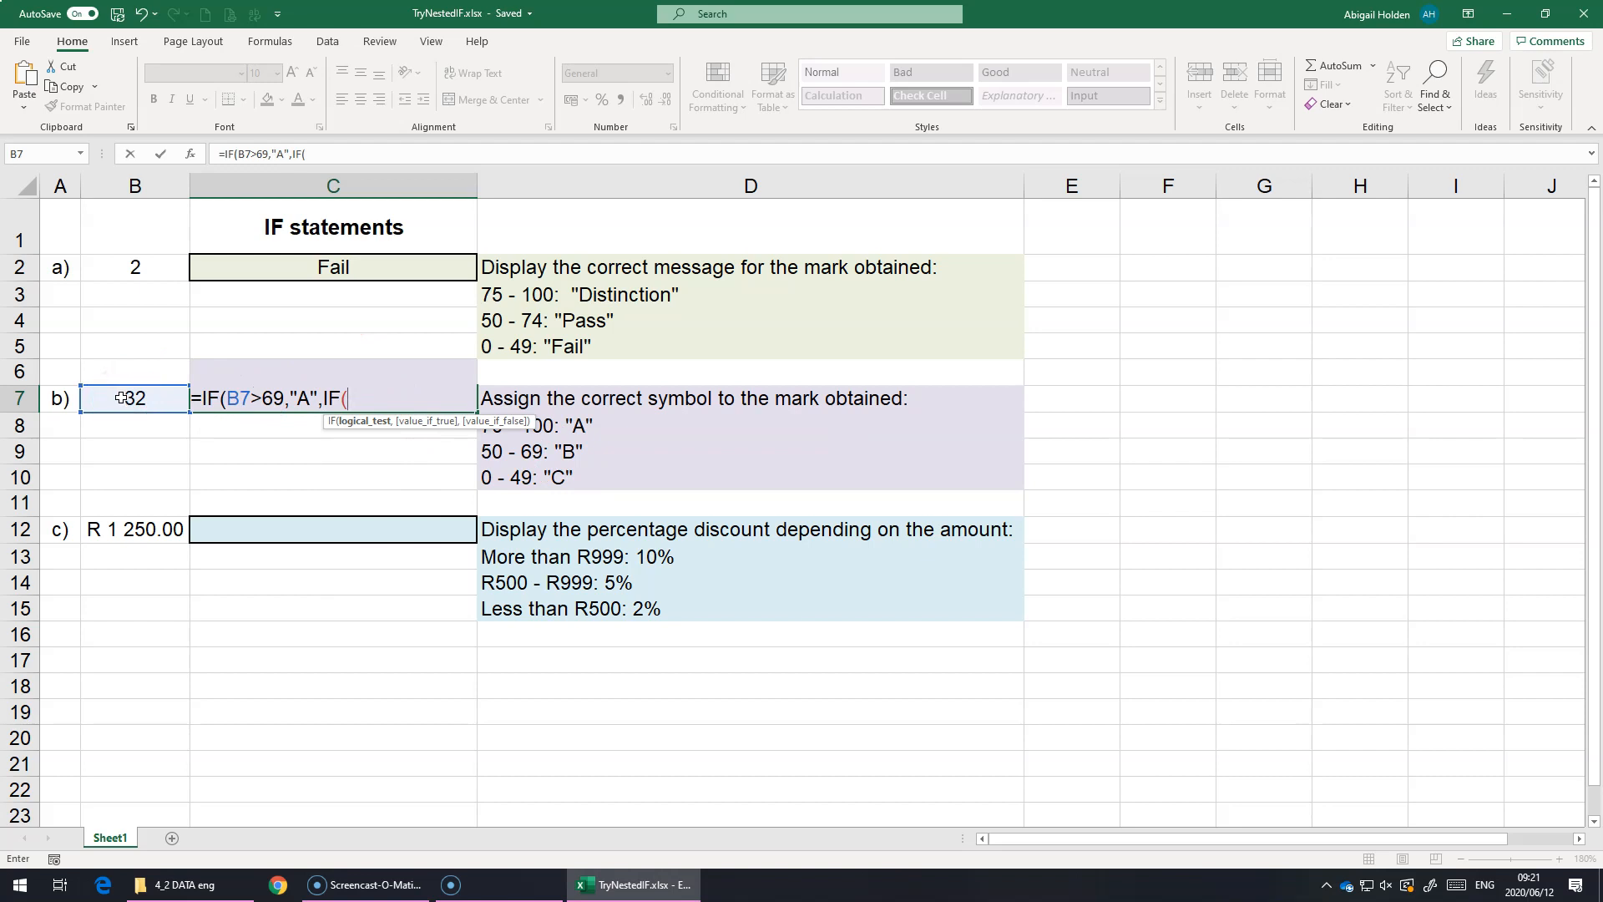
pyautogui.click(119, 403)
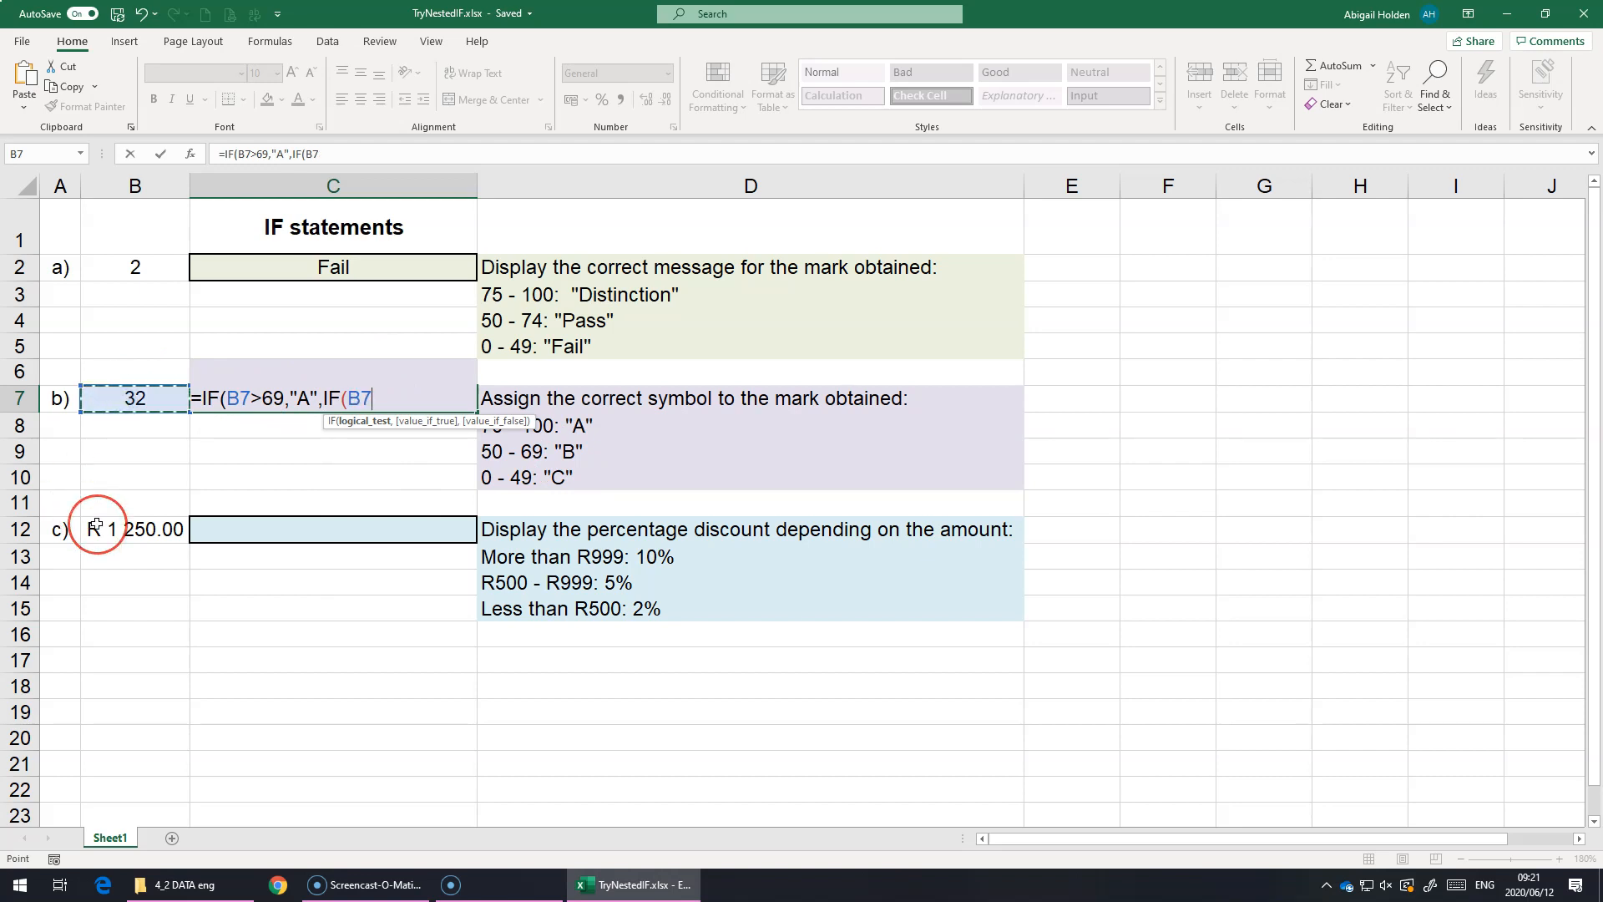
pyautogui.write('>')
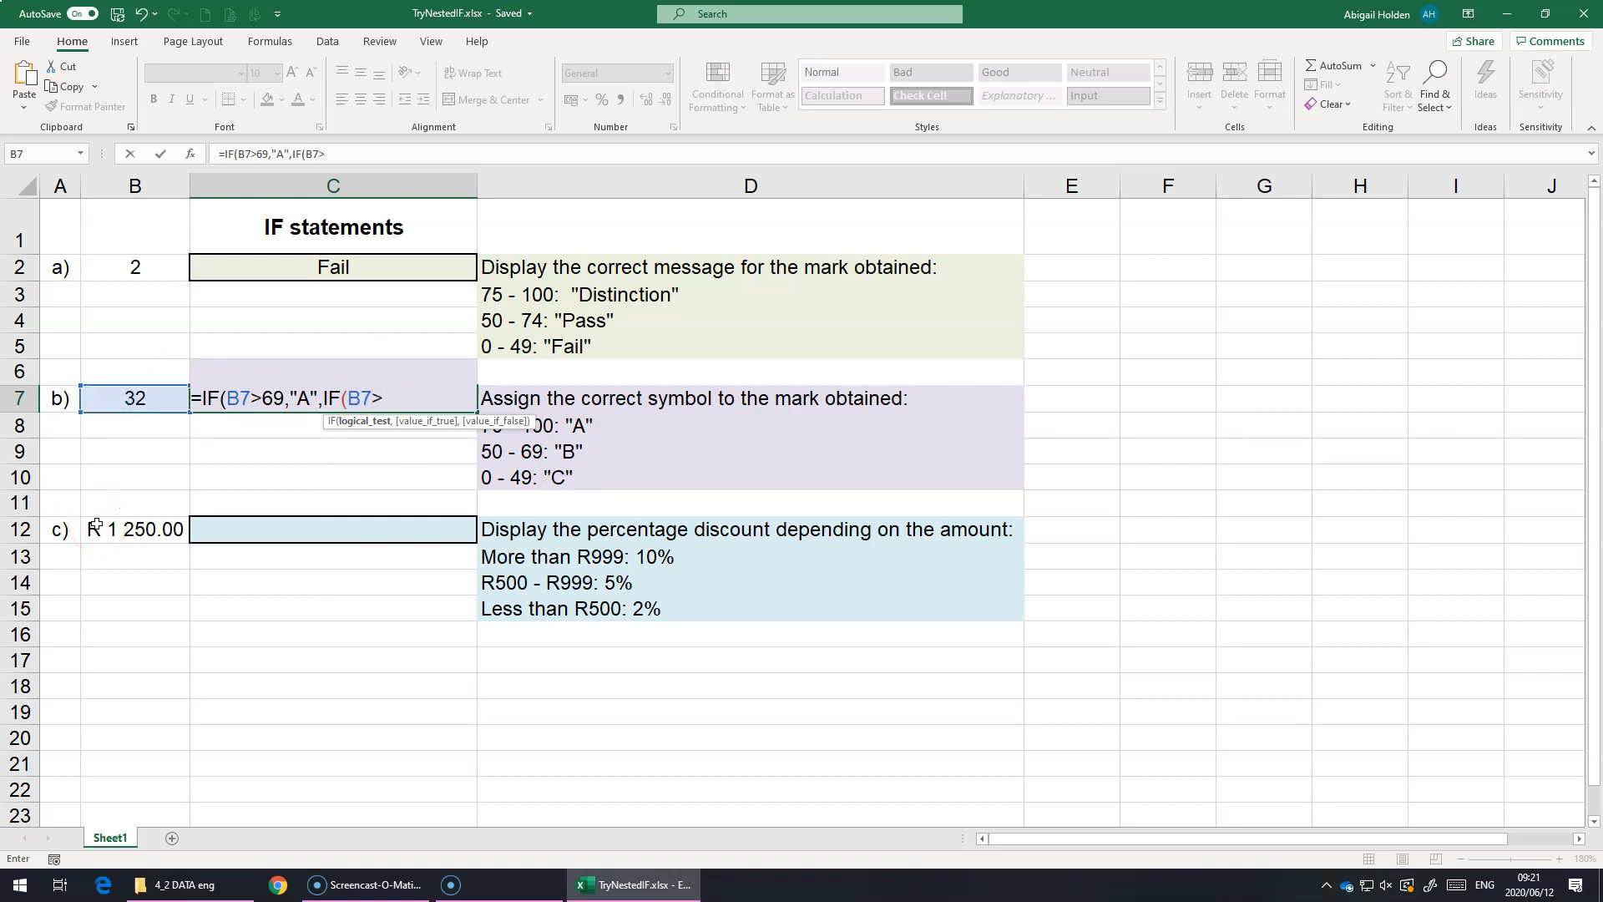
pyautogui.write('49,"B"')
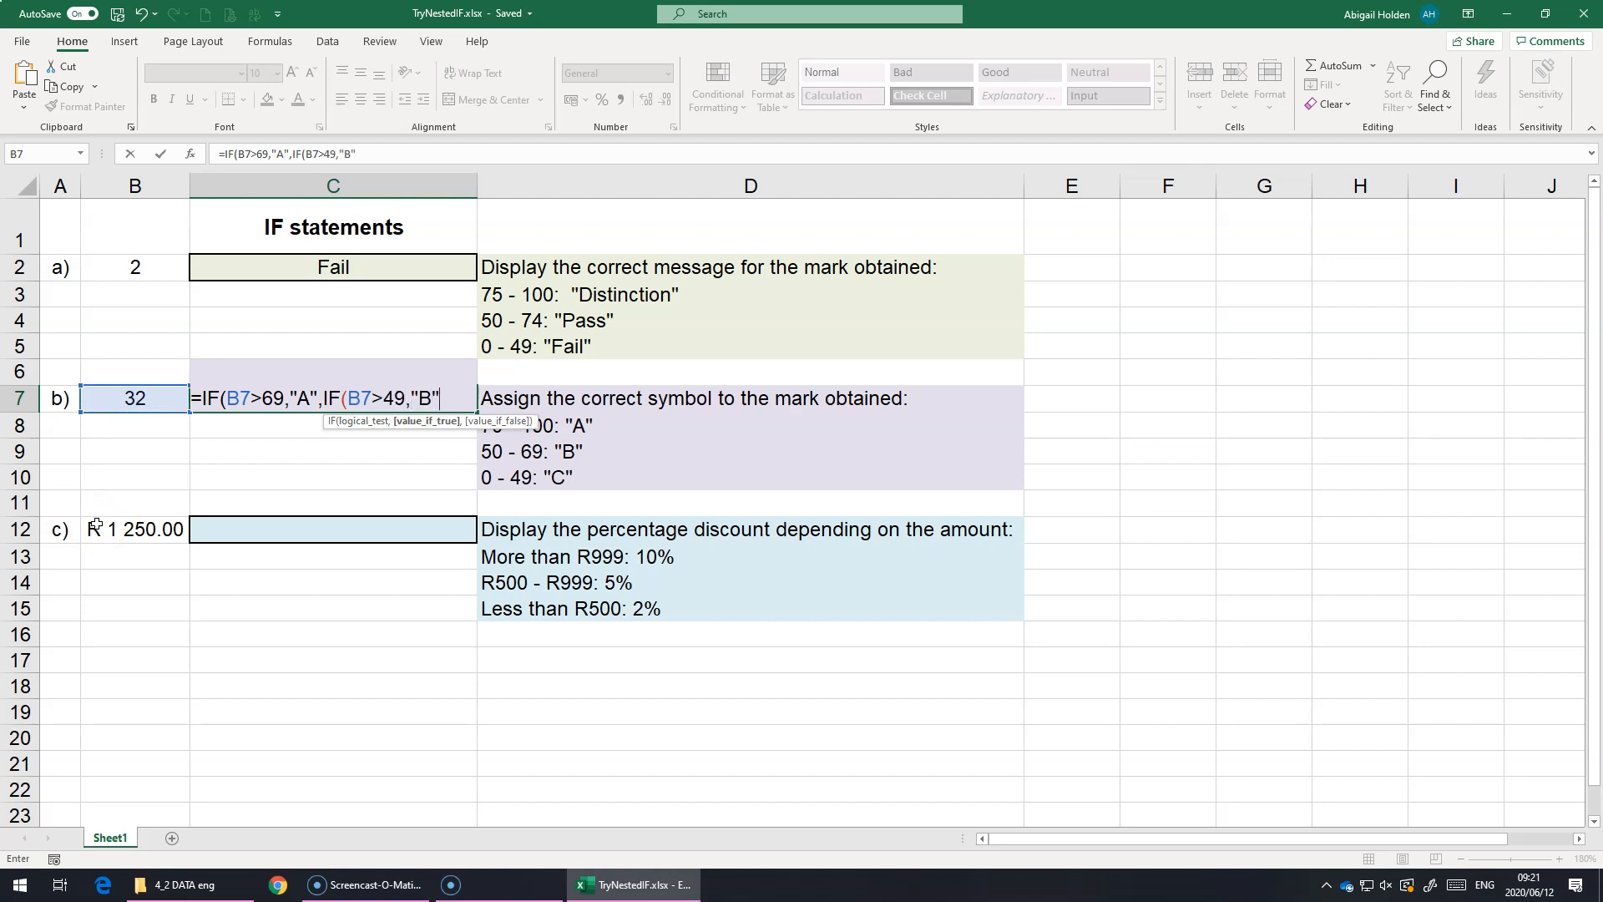
pyautogui.write(',"C')
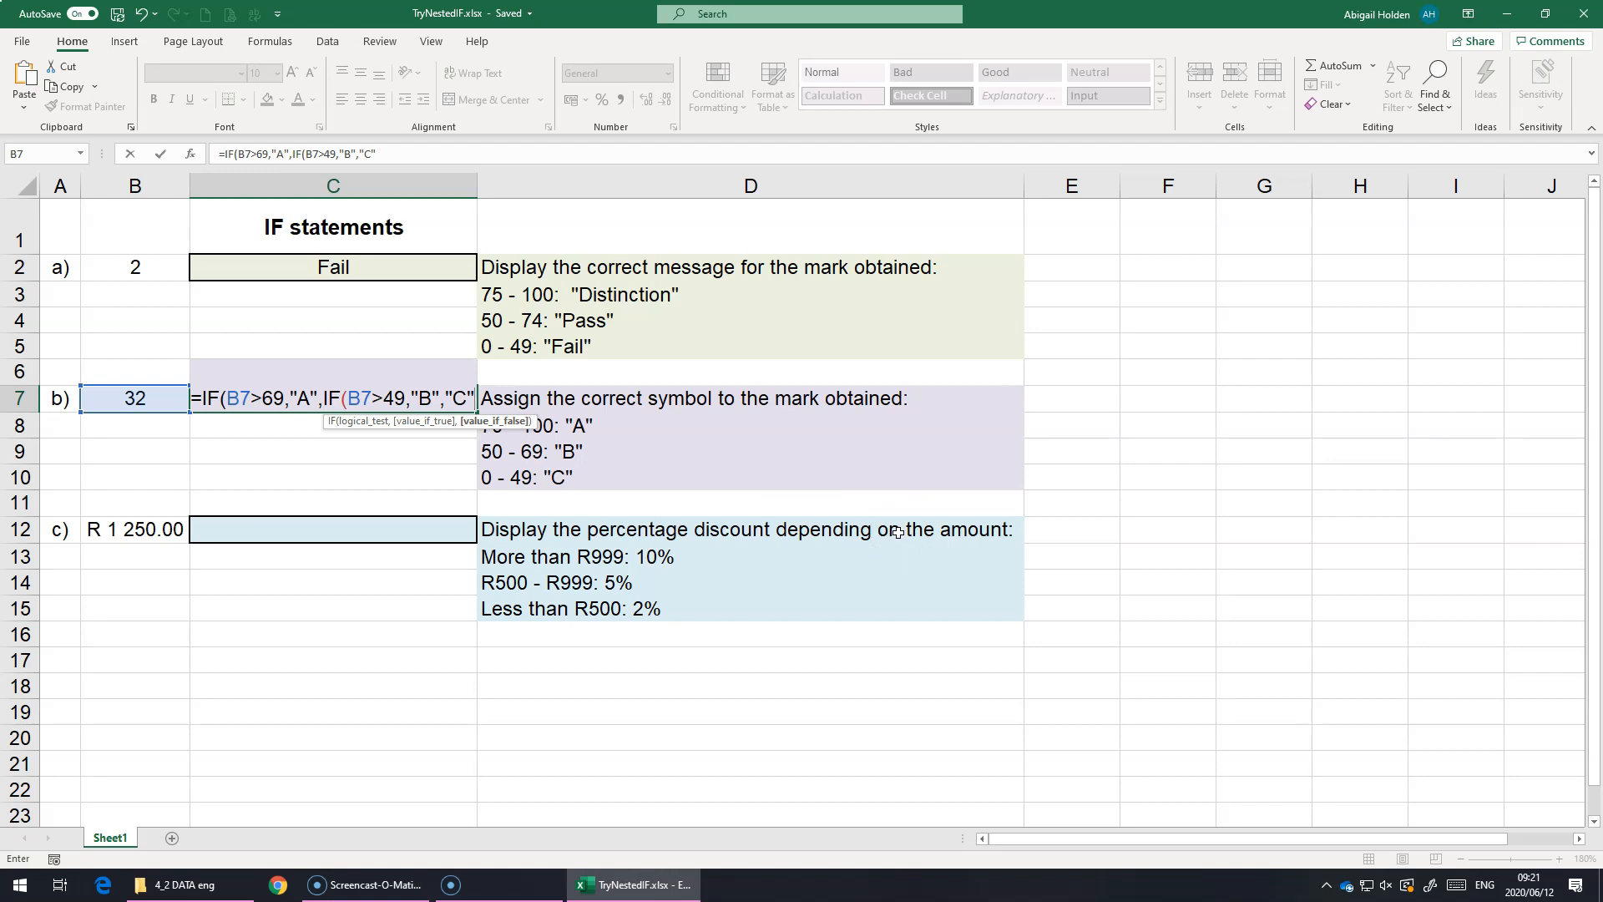
pyautogui.write(')')
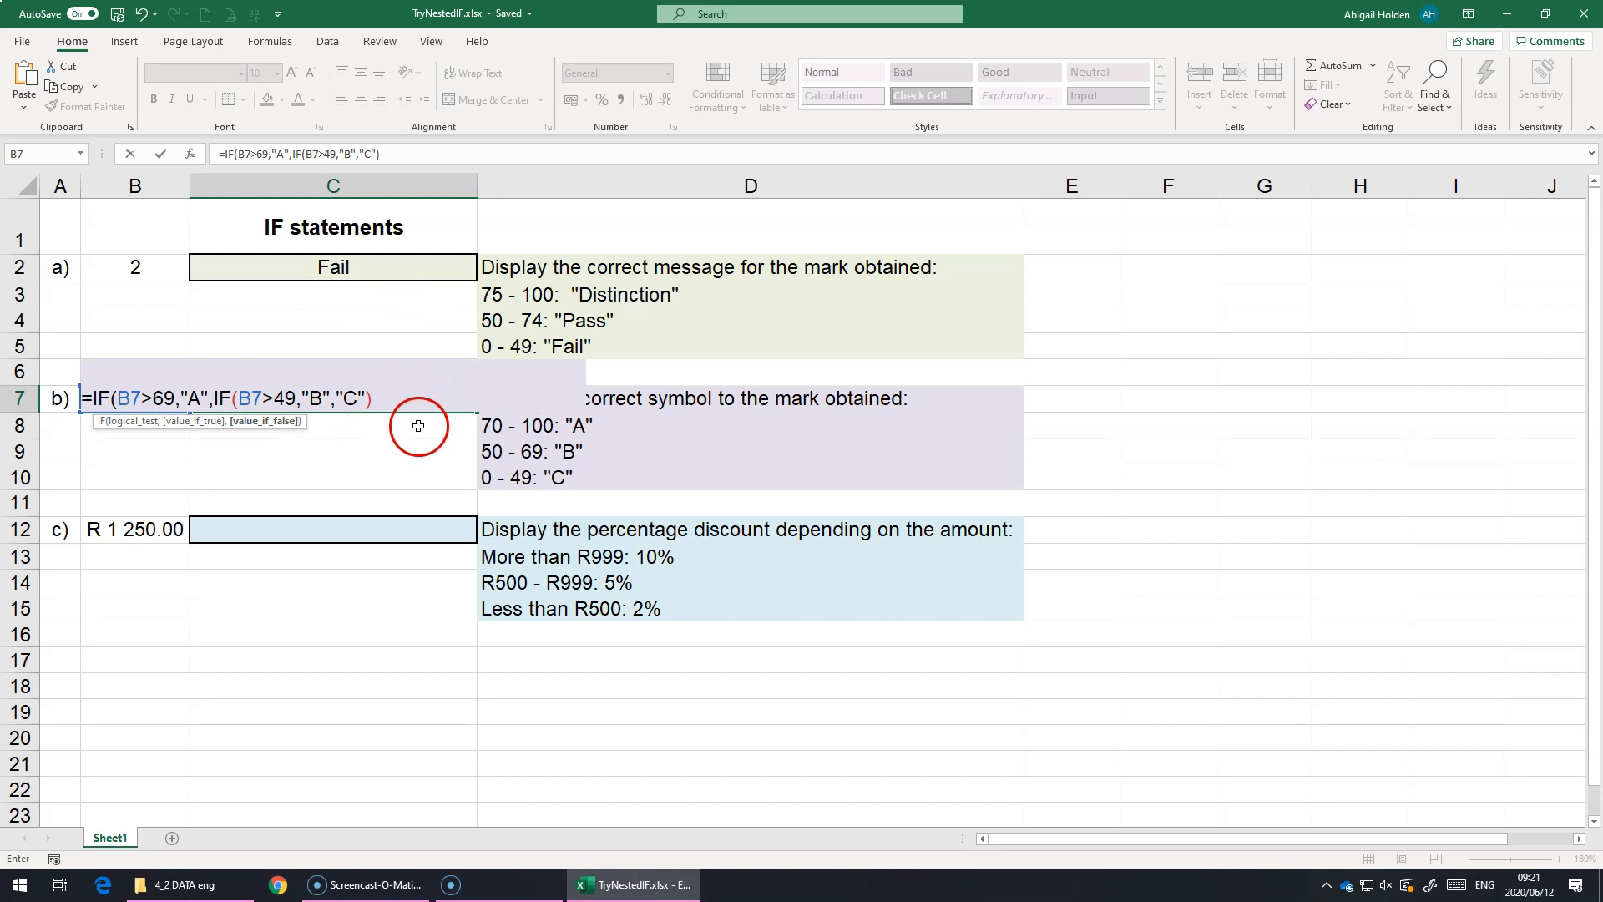
pyautogui.write(')')
pyautogui.click(245, 398)
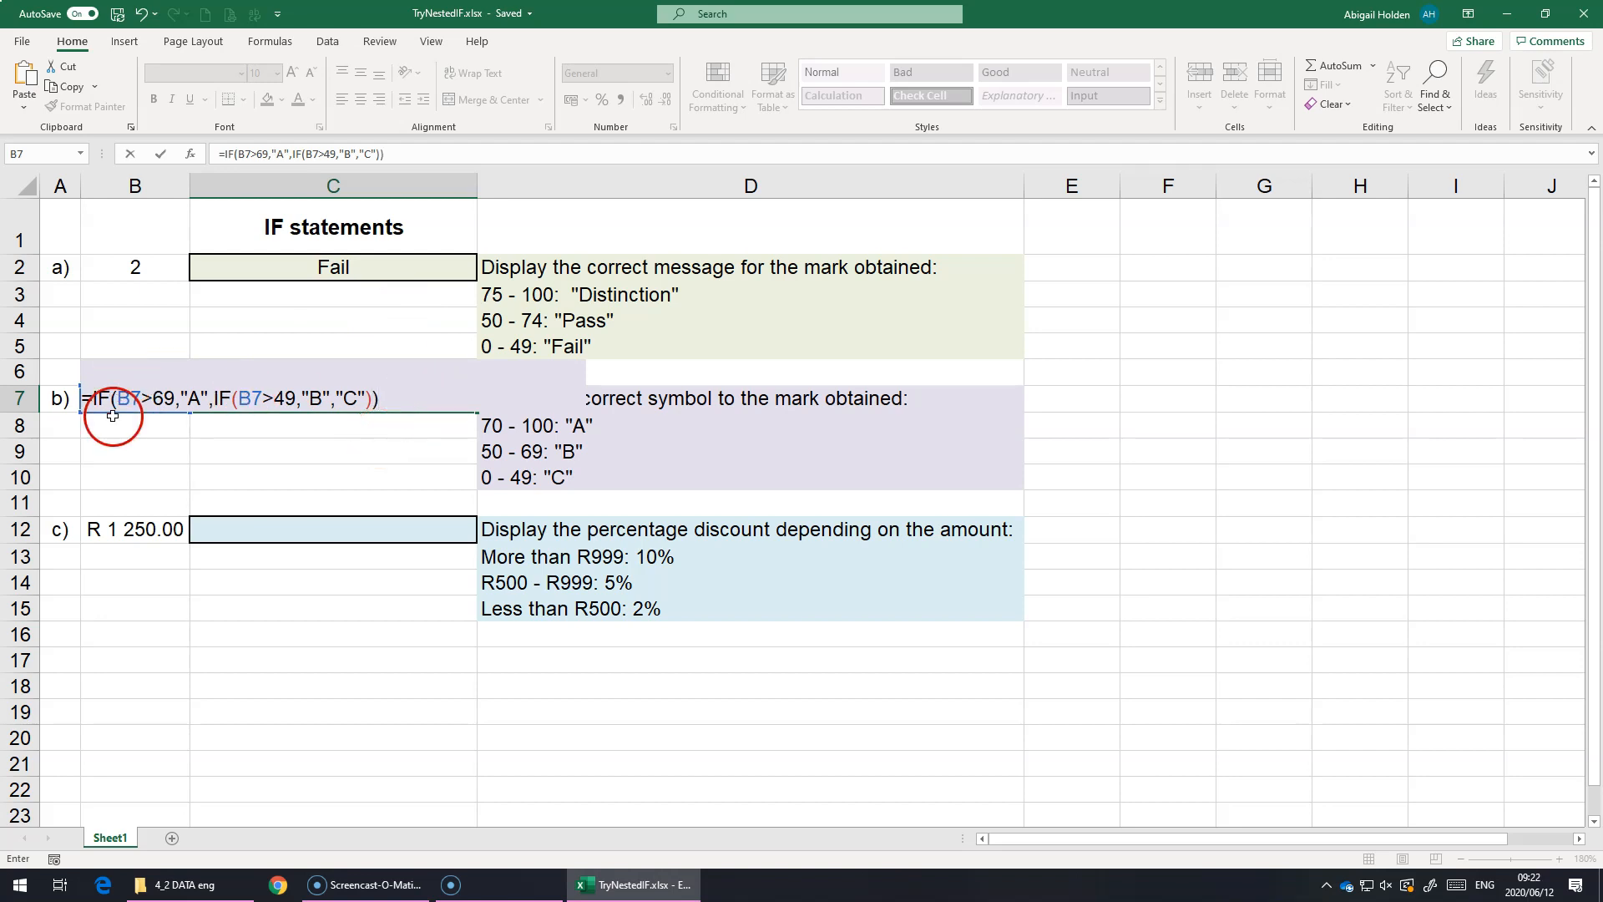
pyautogui.press('Return')
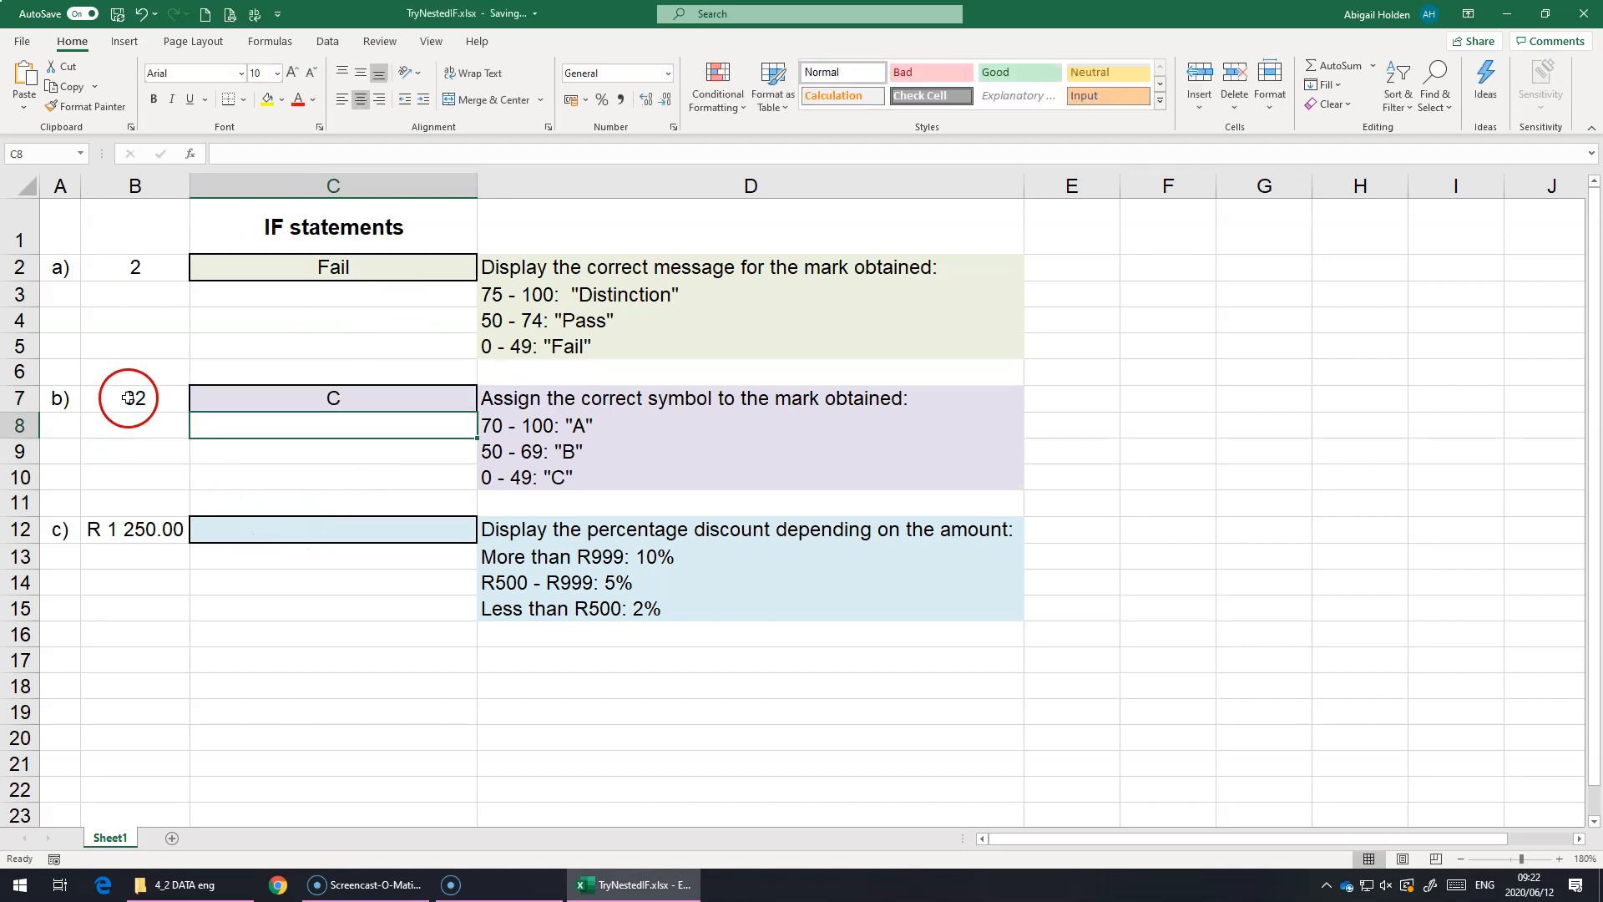
# Step: Test the symbol formula by setting the mark in B7 to 50, 60 and 71 in turn
pyautogui.click(130, 400)
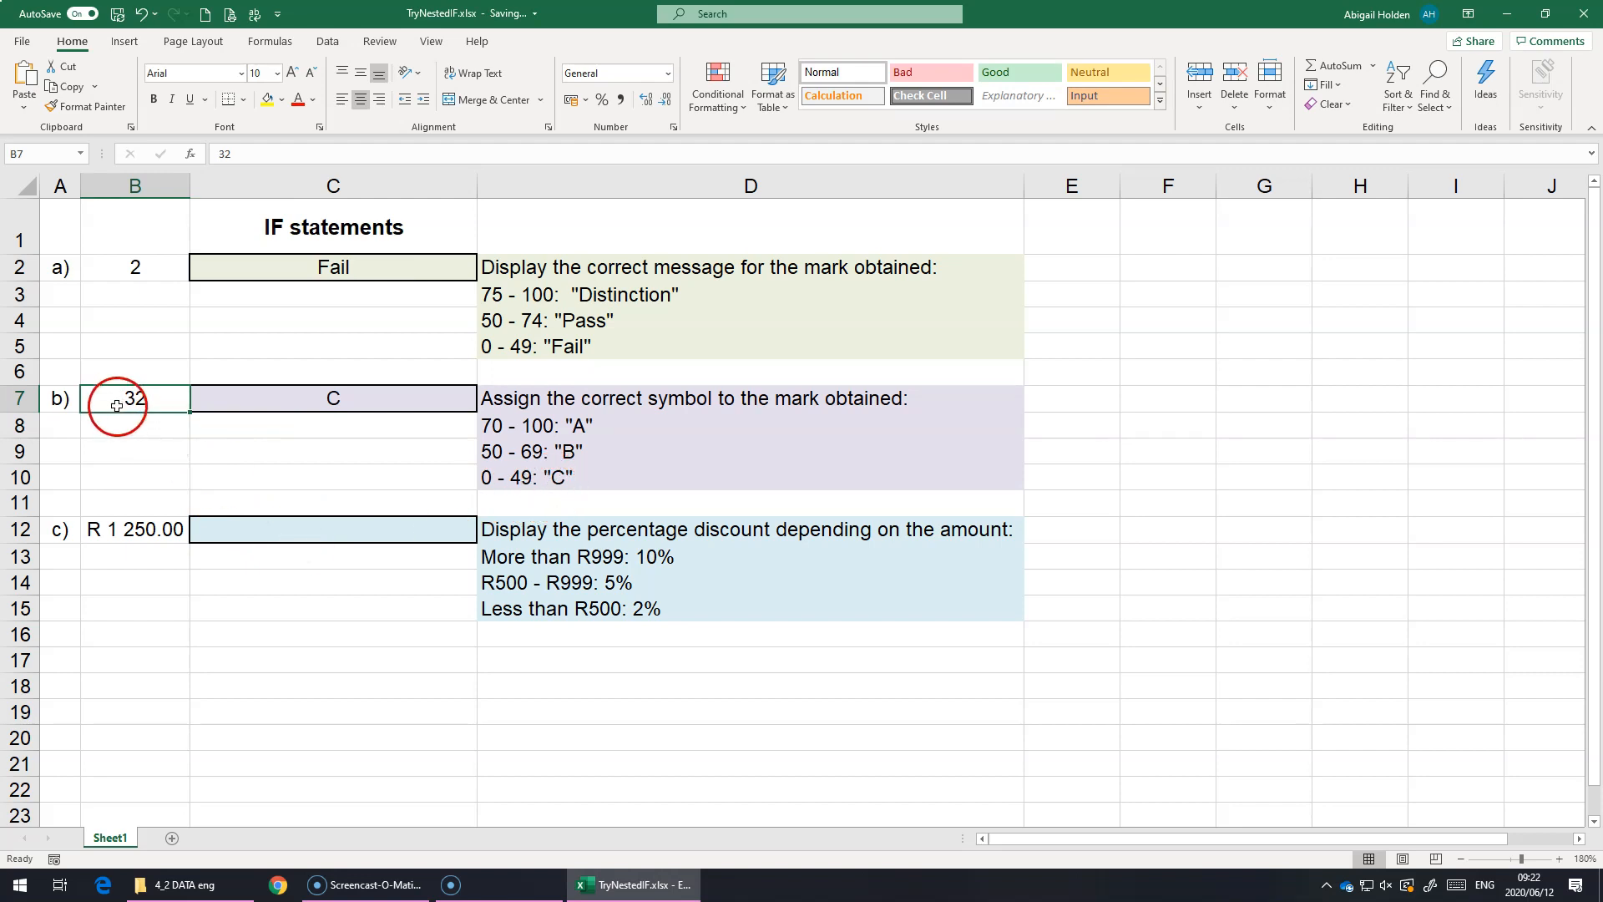
pyautogui.write('50')
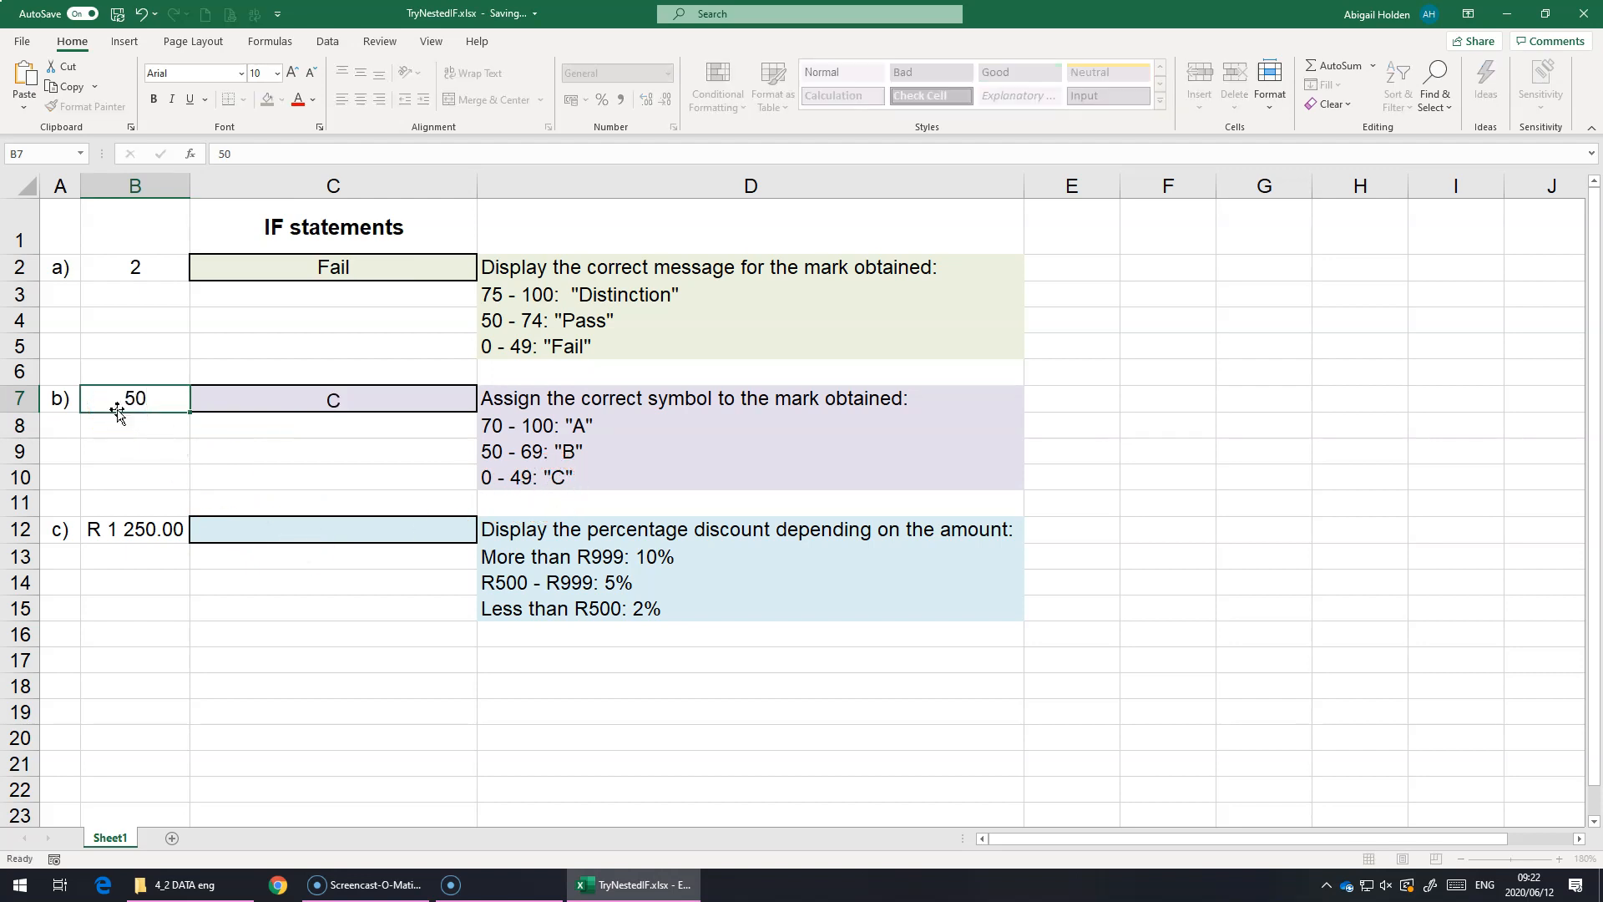
pyautogui.press('Return')
pyautogui.press('Up')
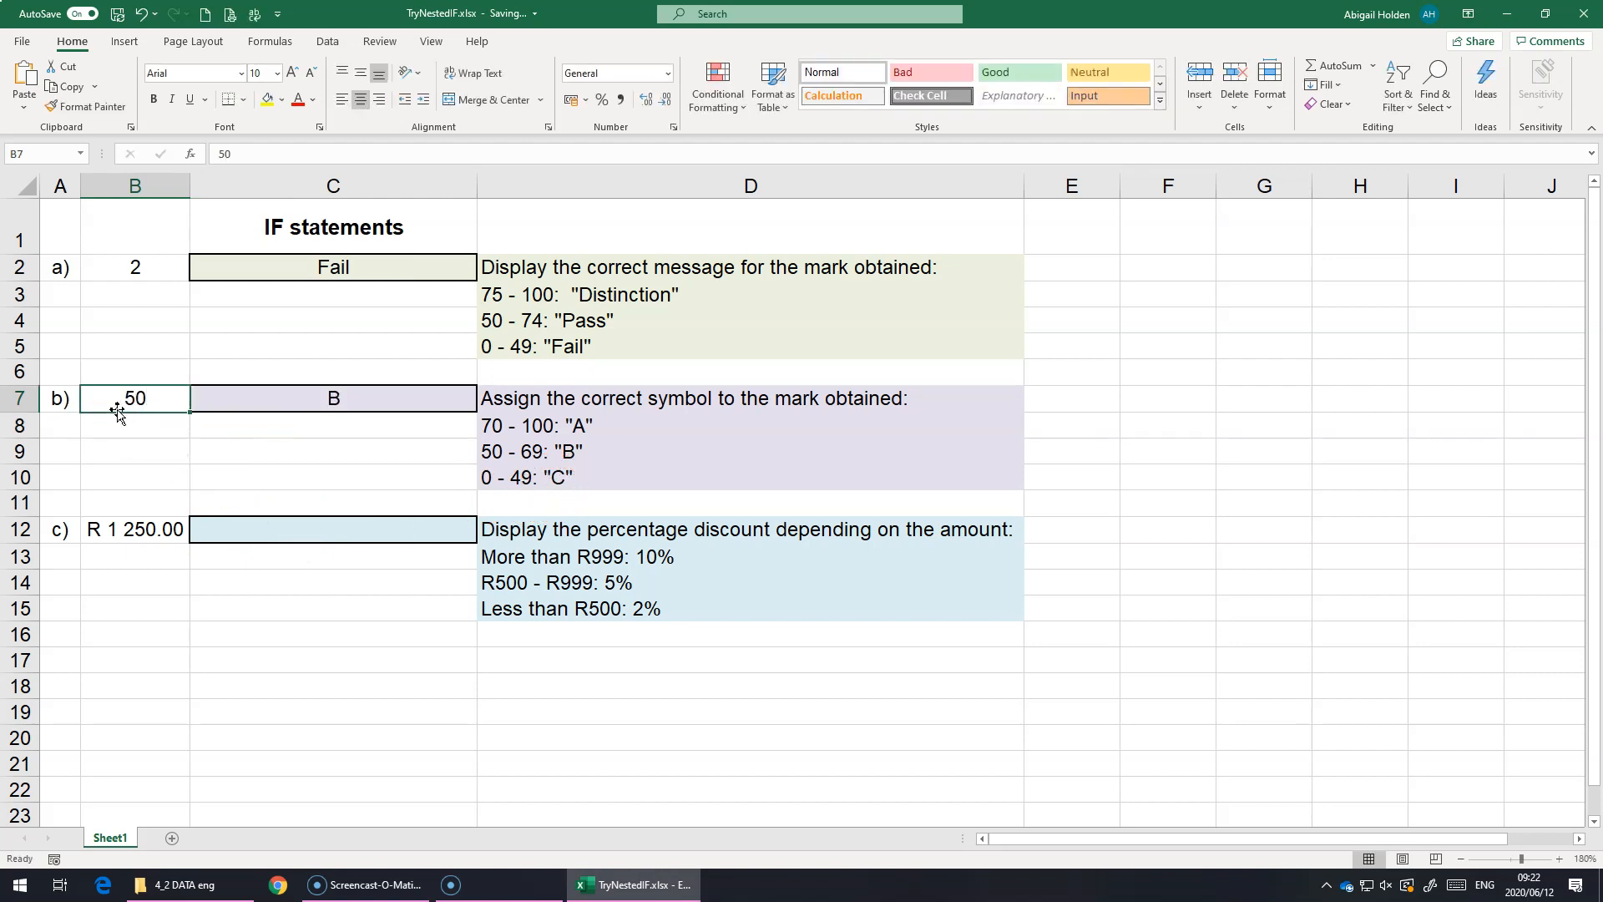
pyautogui.write('60')
pyautogui.press('Return')
pyautogui.press('Up')
pyautogui.write('71')
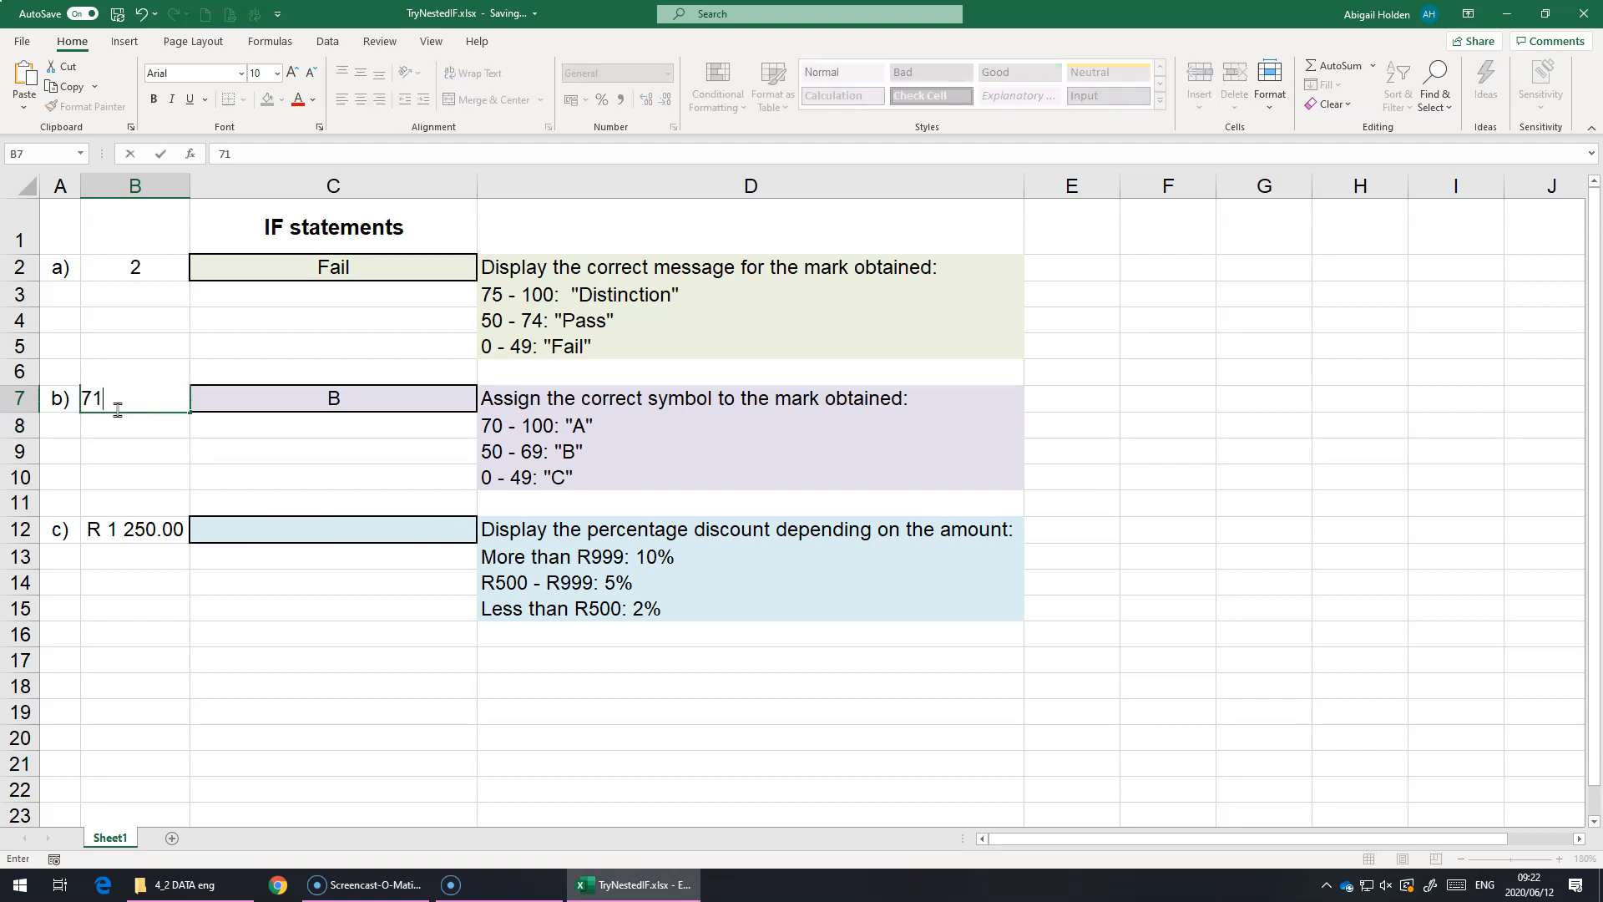
pyautogui.press('Return')
# Step: Check the symbol formula around the "A" boundary by setting the mark in B7 to 70, 69 and finally 75
pyautogui.write('70')
pyautogui.press('Return')
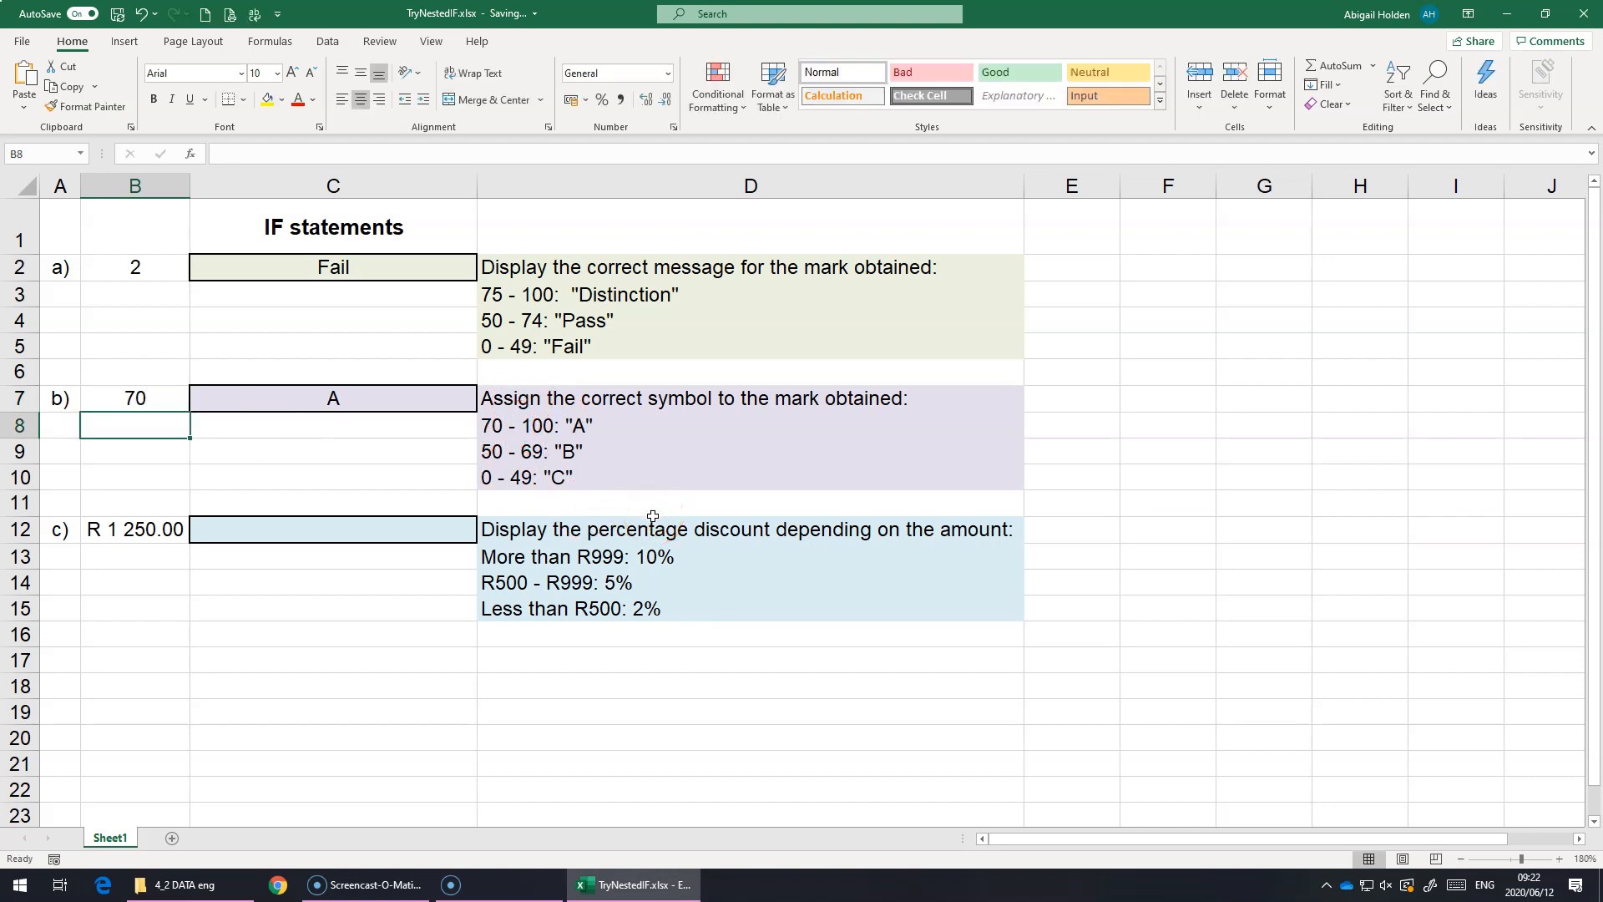
pyautogui.press('Up')
pyautogui.write('69')
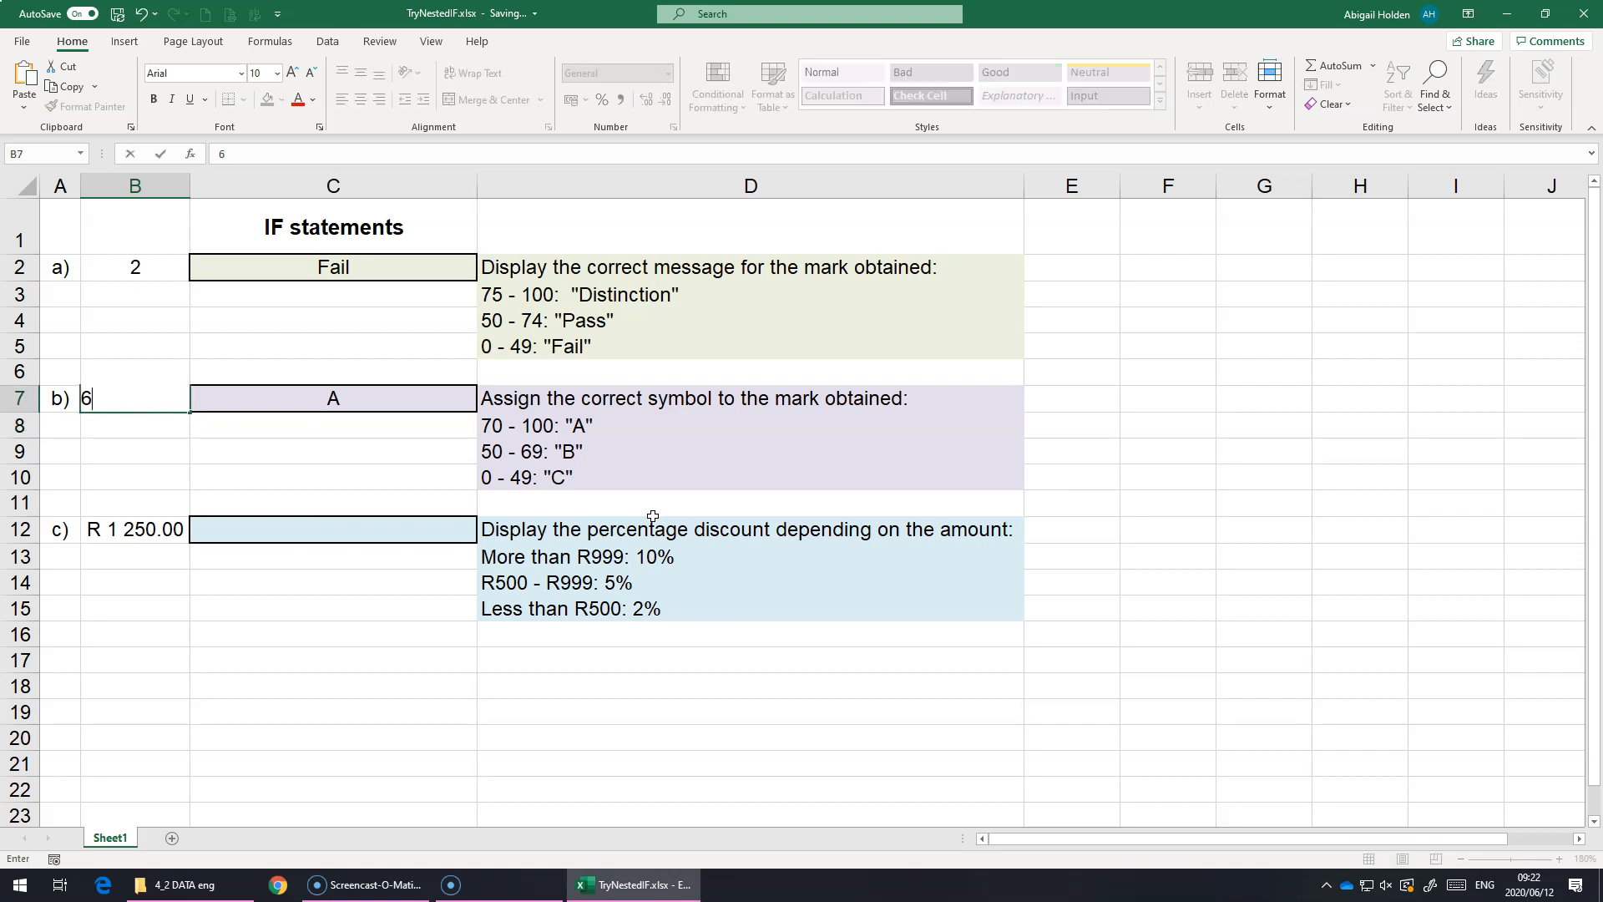
pyautogui.press('Return')
pyautogui.press('Up')
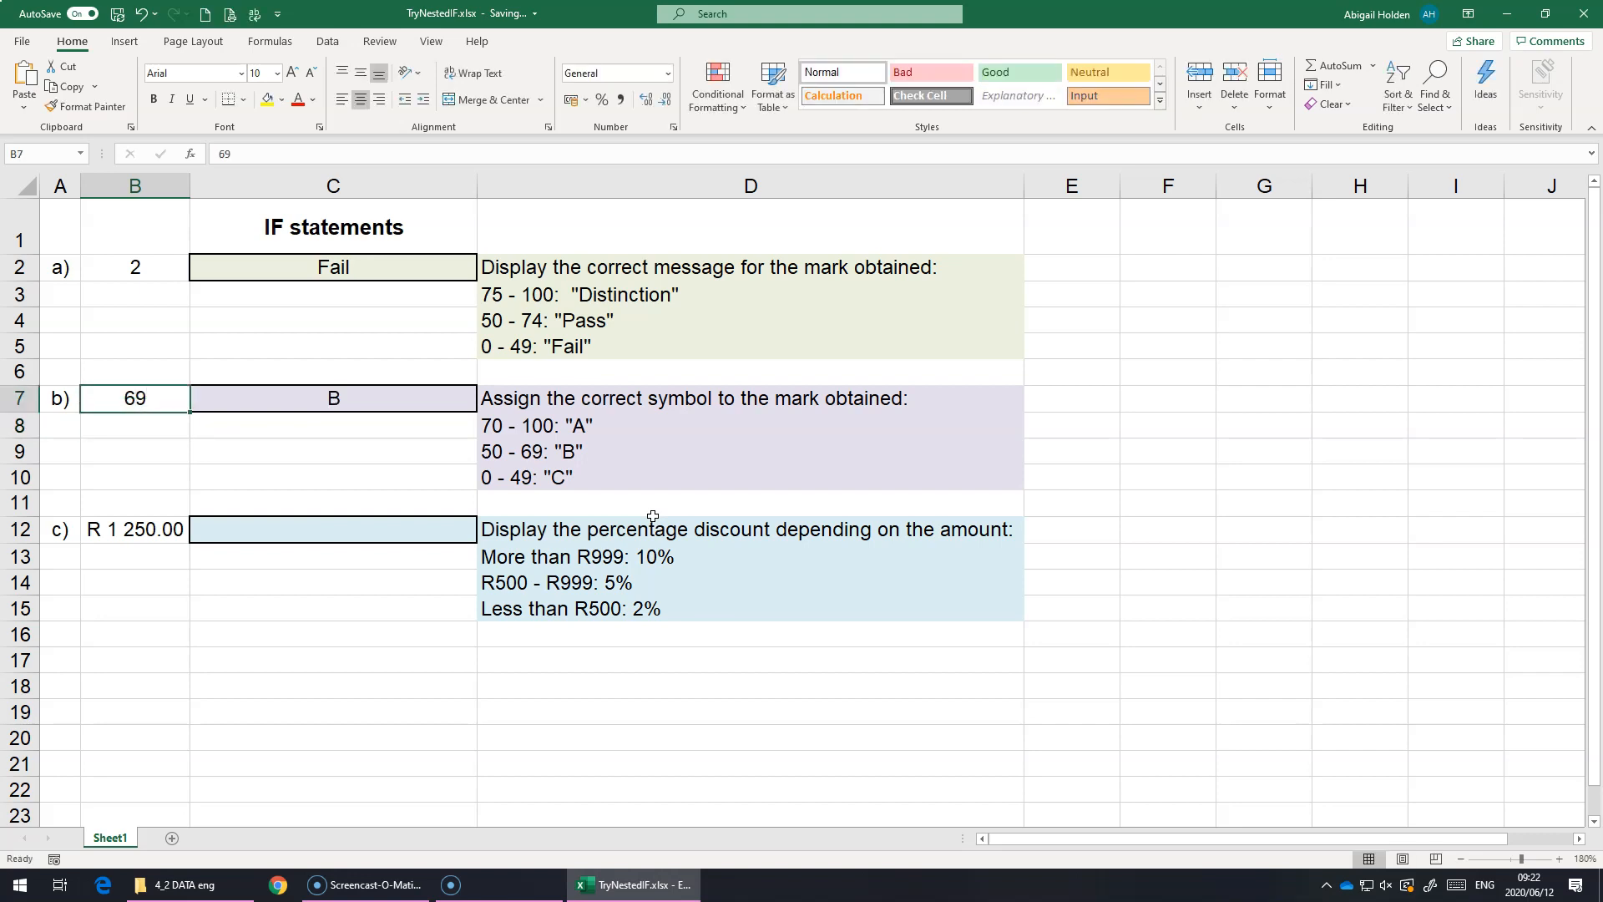
pyautogui.write('75')
pyautogui.press('Return')
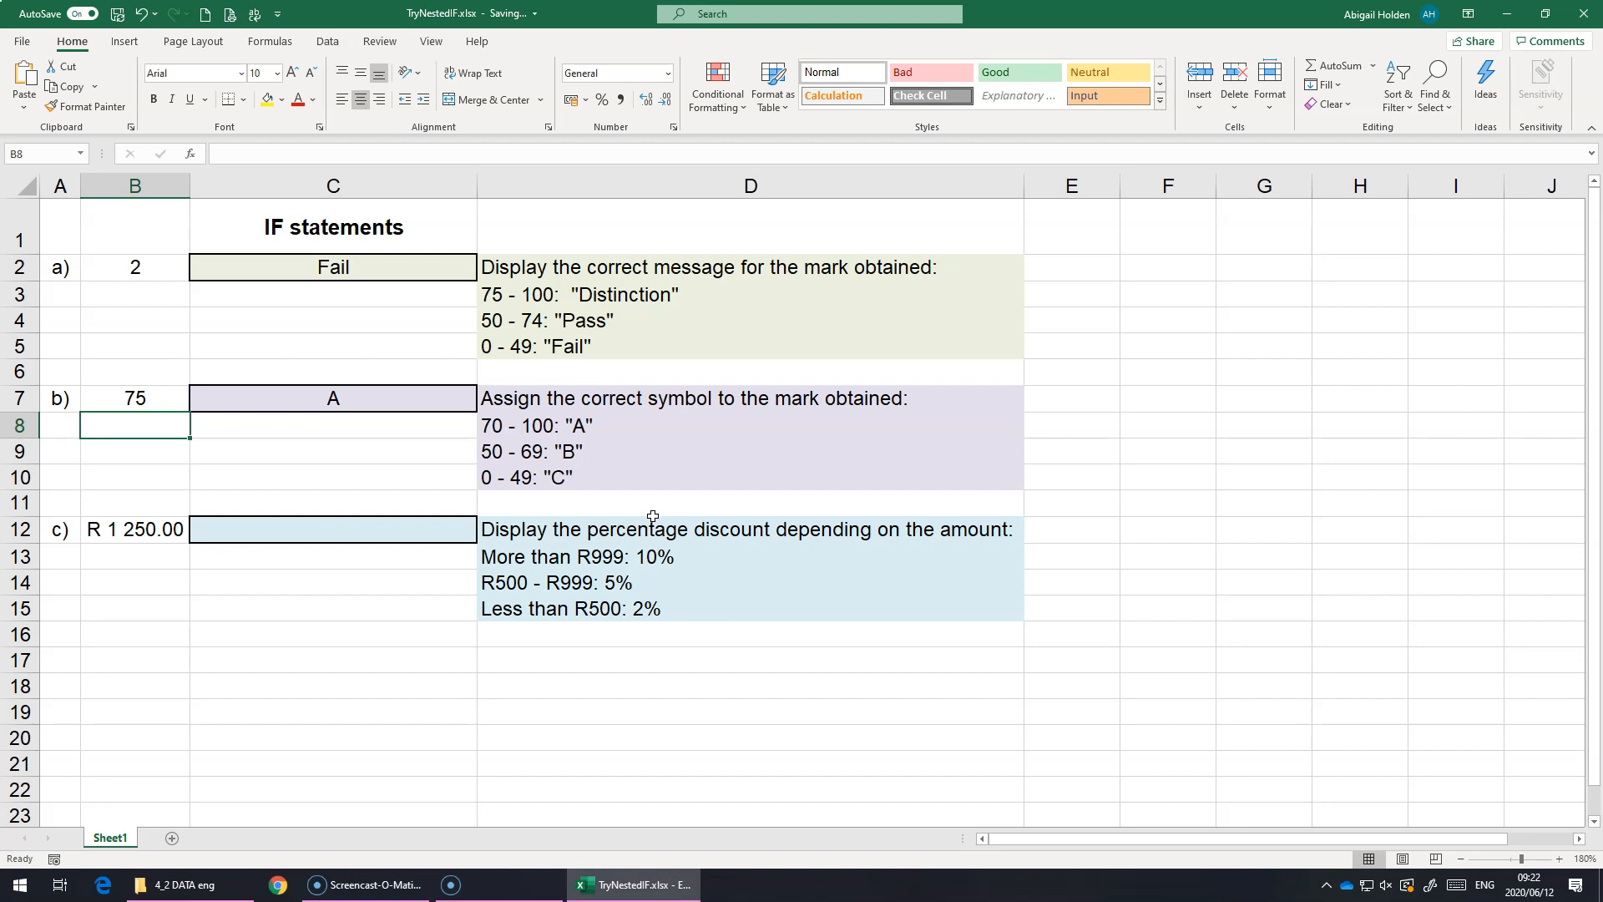
pyautogui.click(604, 508)
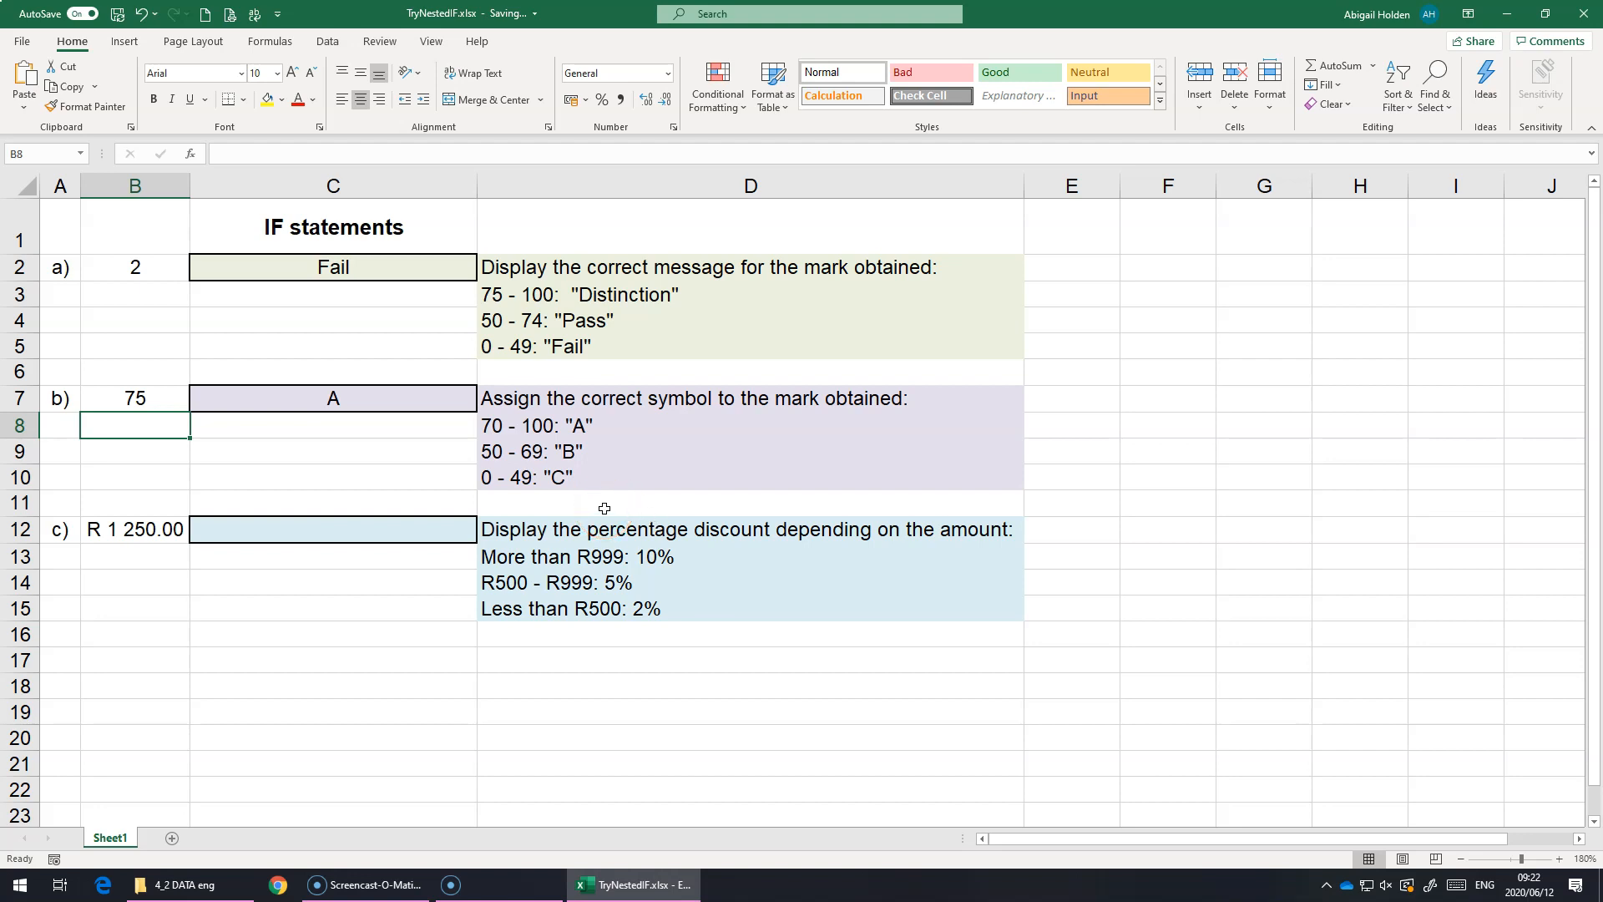